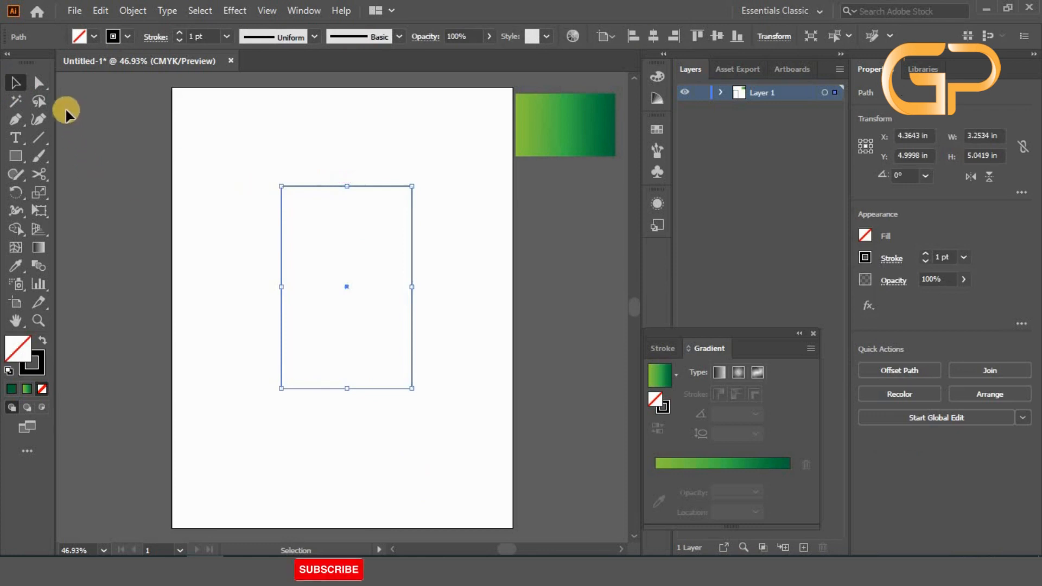
Round the two top corners of the open rectangle to the maximum radius, about 1.58 in, forming an arch.
left_click(38, 83)
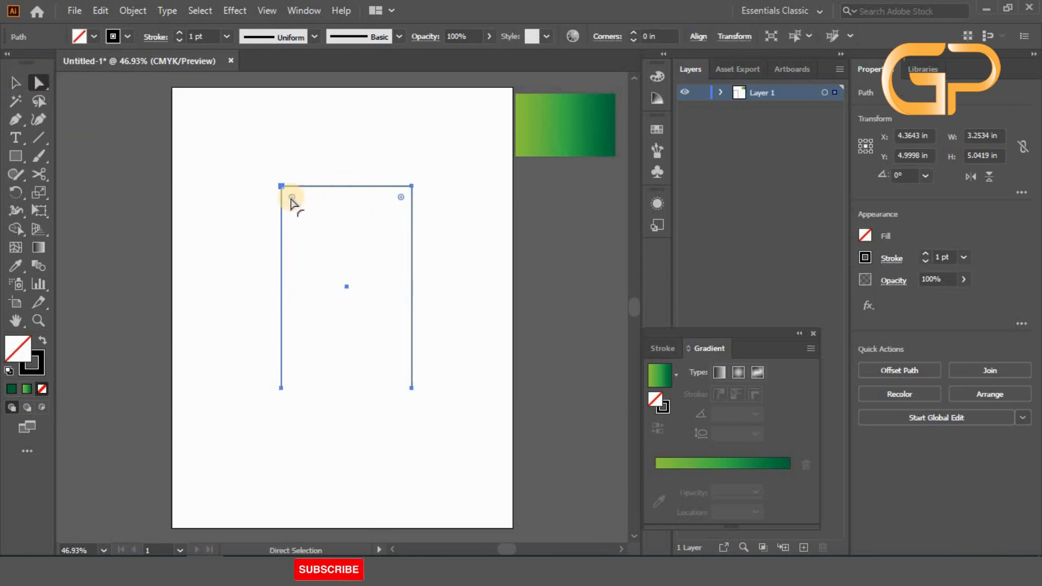
left_click_drag(290, 200, 344, 253)
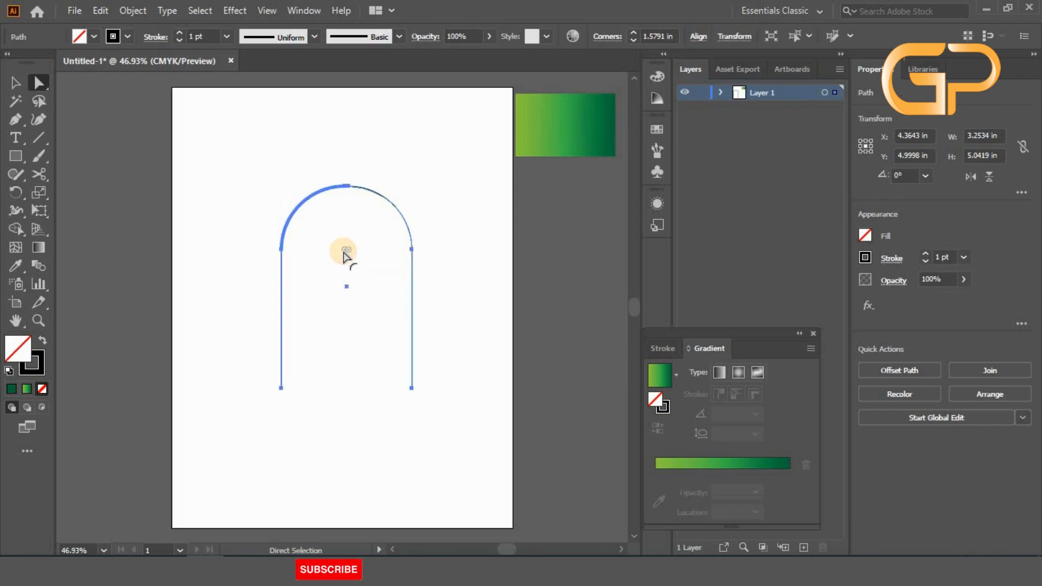
left_click(15, 82)
left_click(480, 252)
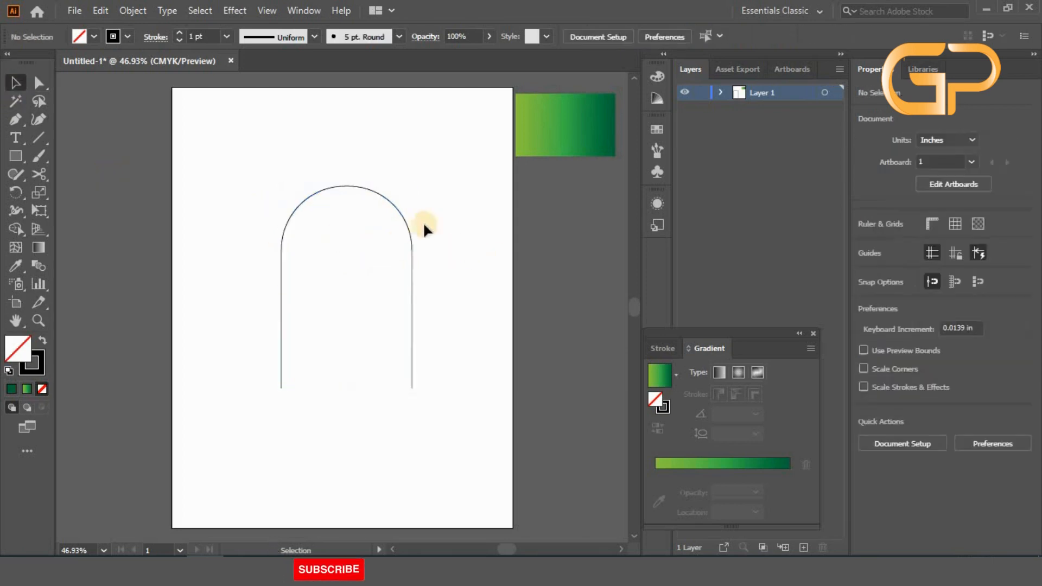
Move the arch to the artboard's left half, duplicate it horizontally beside the original and set the copy's stroke to 60 pt.
left_click_drag(350, 184, 266, 176)
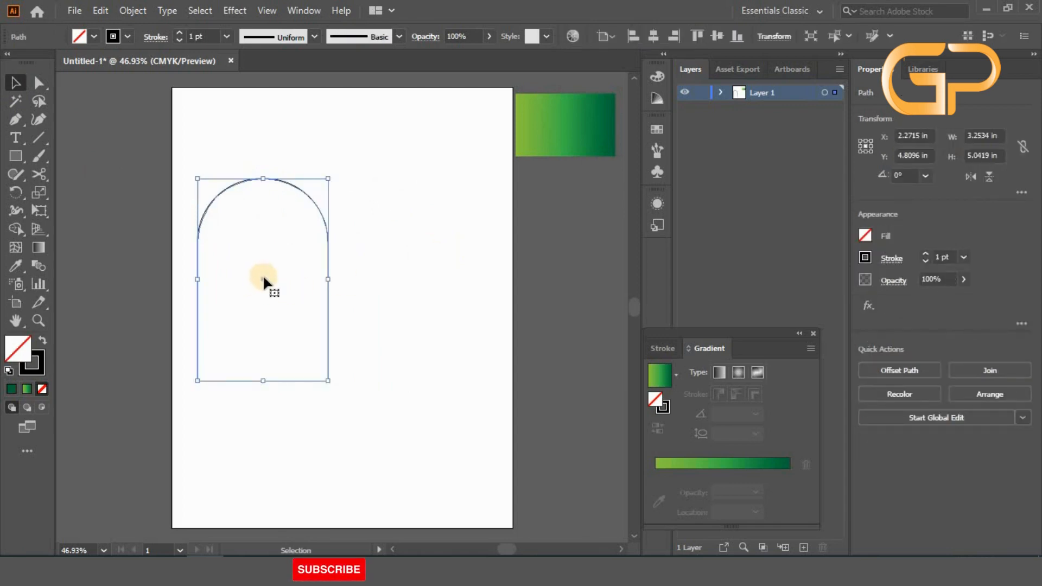
left_click_drag(262, 279, 408, 309)
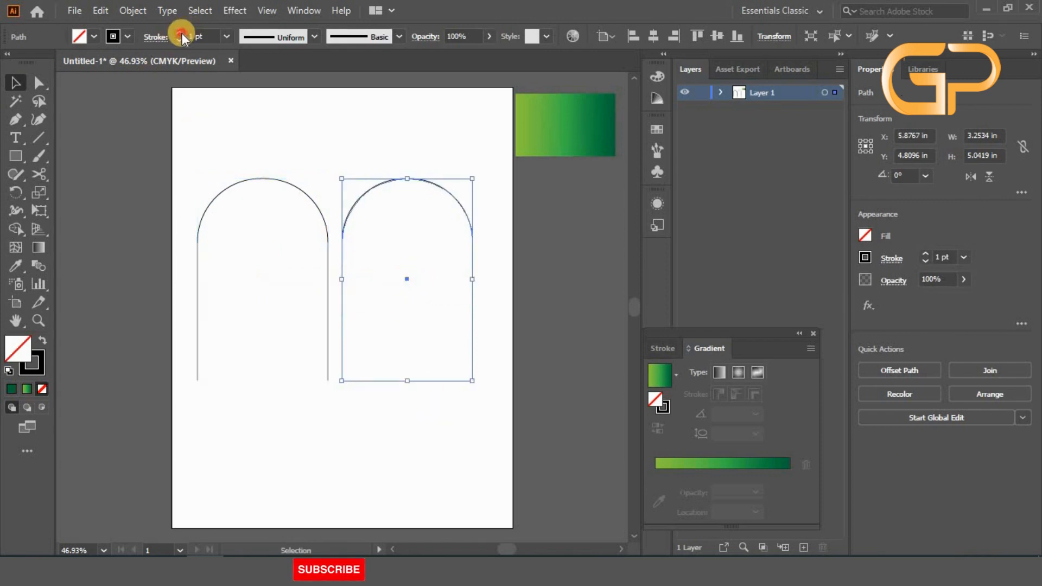
left_click_drag(181, 33, 181, 34)
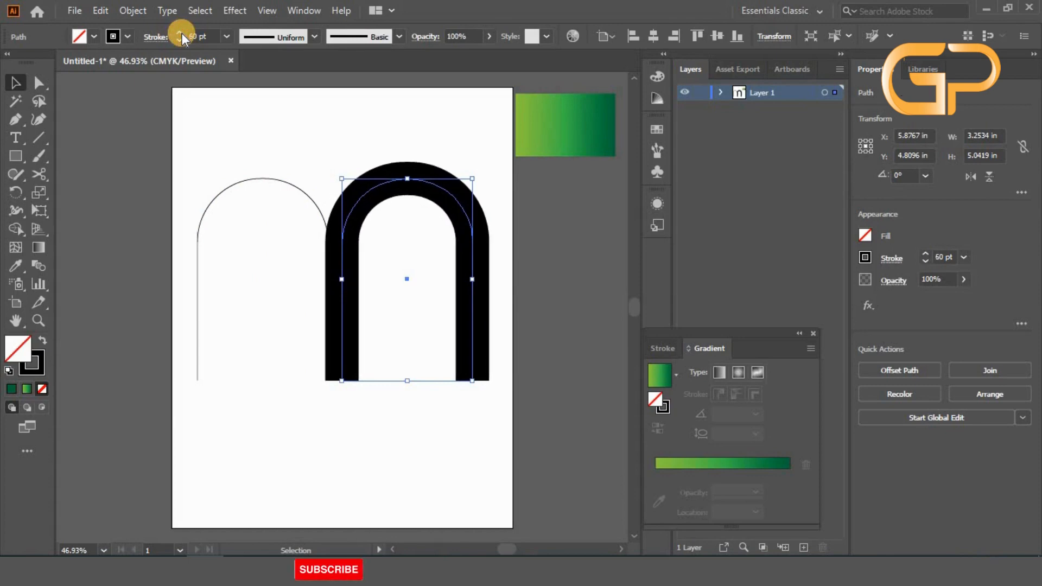
Expand the thick arch copy with both Fill and Stroke included.
left_click(132, 10)
left_click(206, 186)
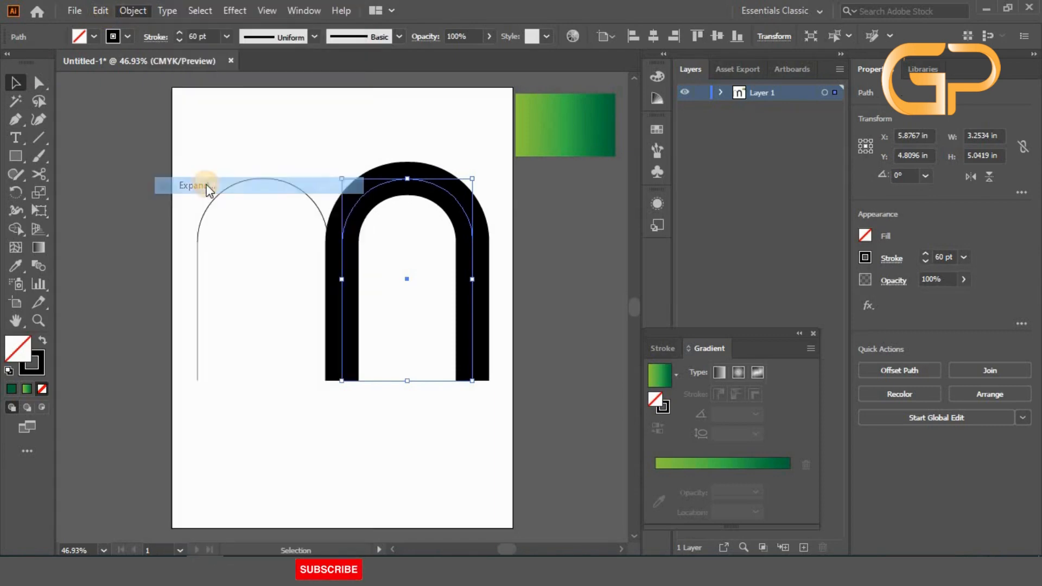
left_click(491, 371)
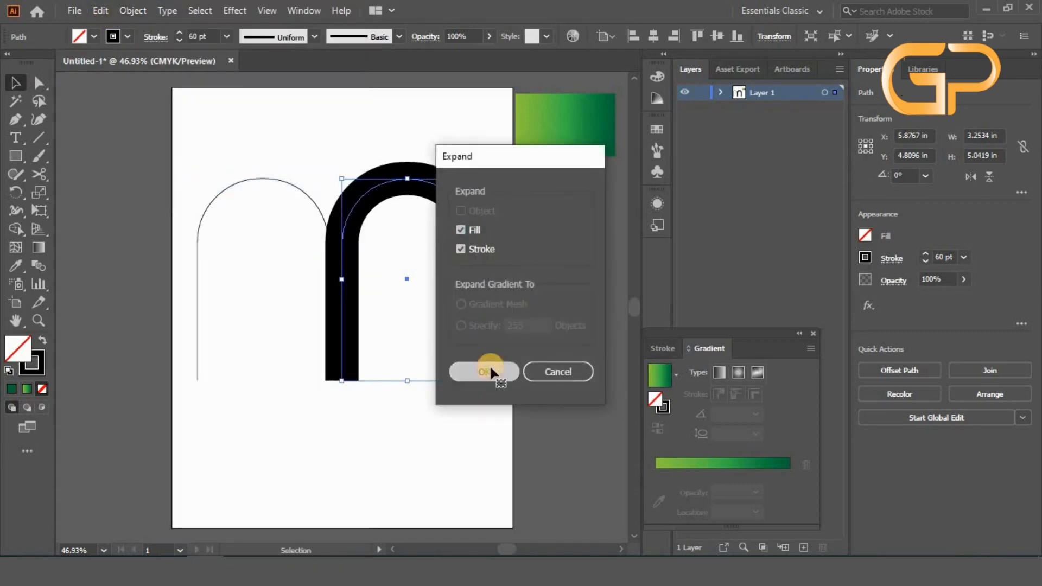
Give the expanded arch a black stroke and no fill, then deselect it.
left_click(127, 36)
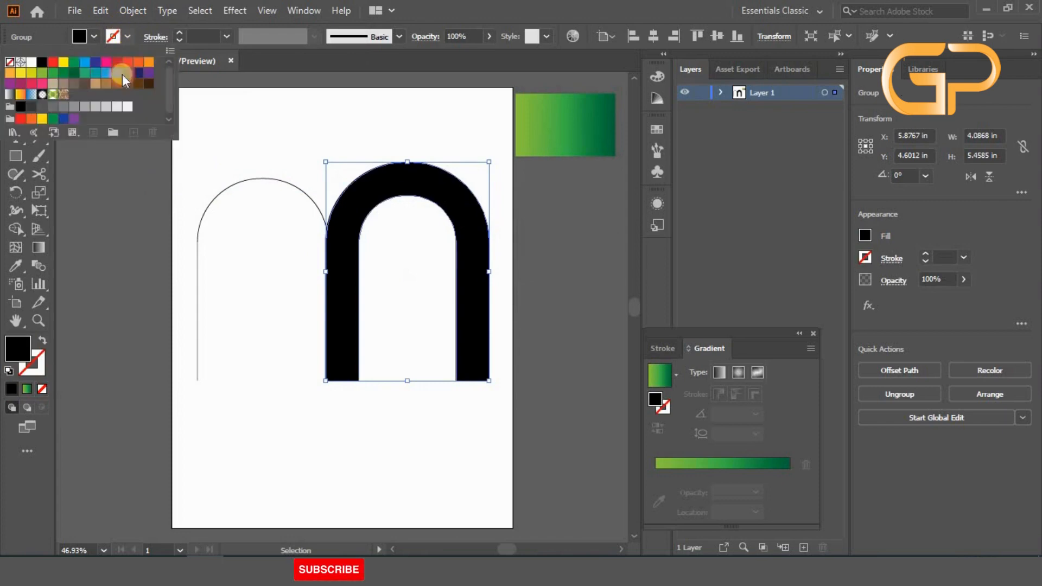
left_click(42, 61)
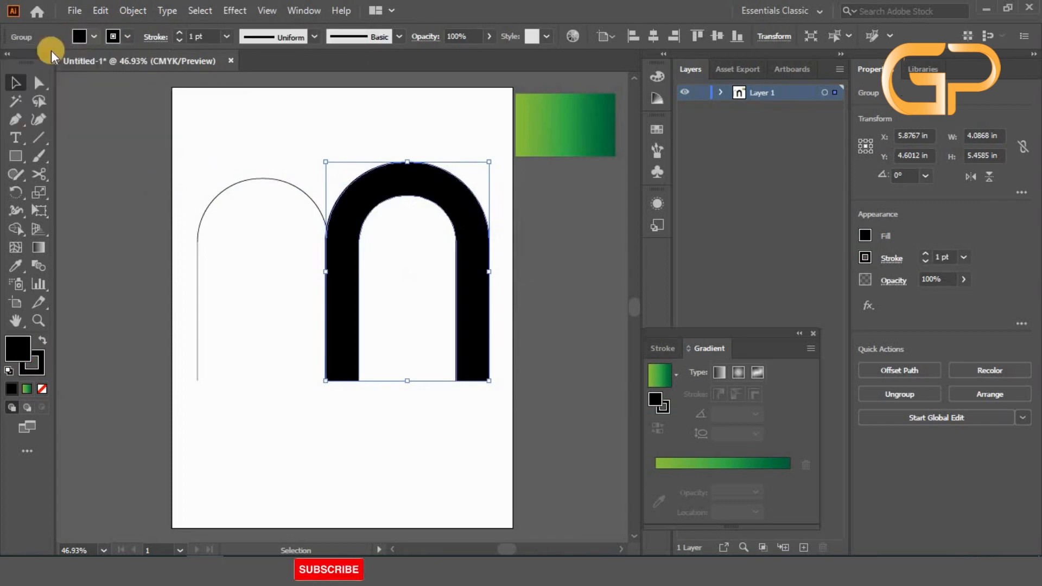
left_click(92, 36)
left_click(11, 68)
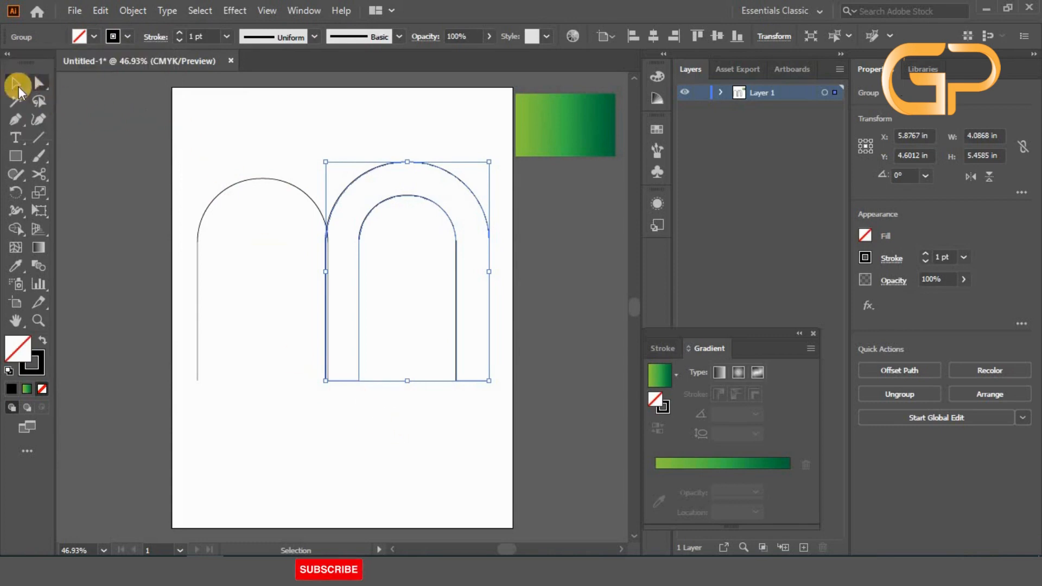
left_click(489, 475)
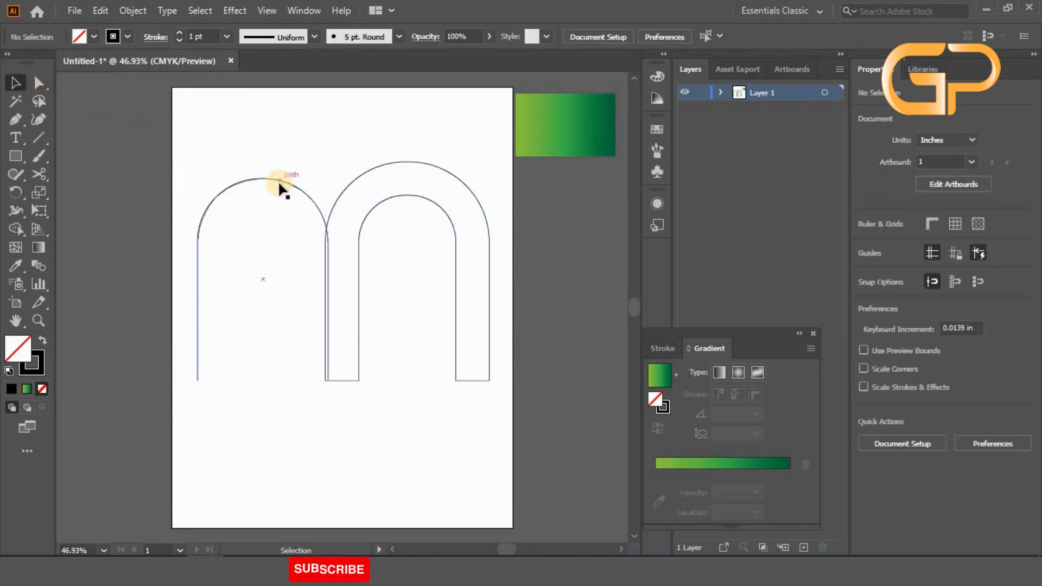
Shift the single-line arch left, clear of the outlined one, and move the outlined arch slightly down and left.
left_click_drag(278, 180, 238, 179)
left_click(421, 185)
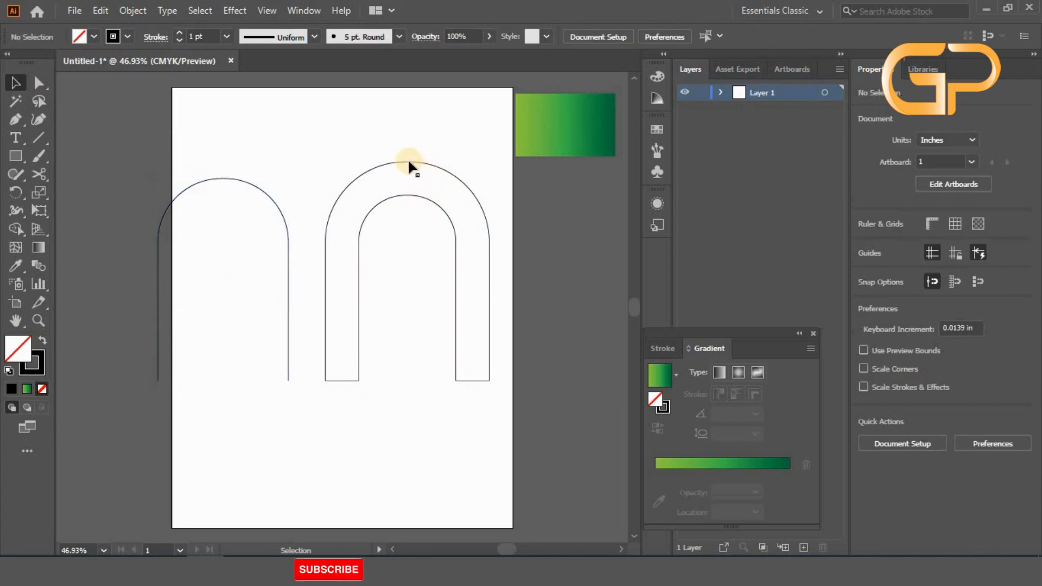
left_click_drag(408, 161, 503, 342)
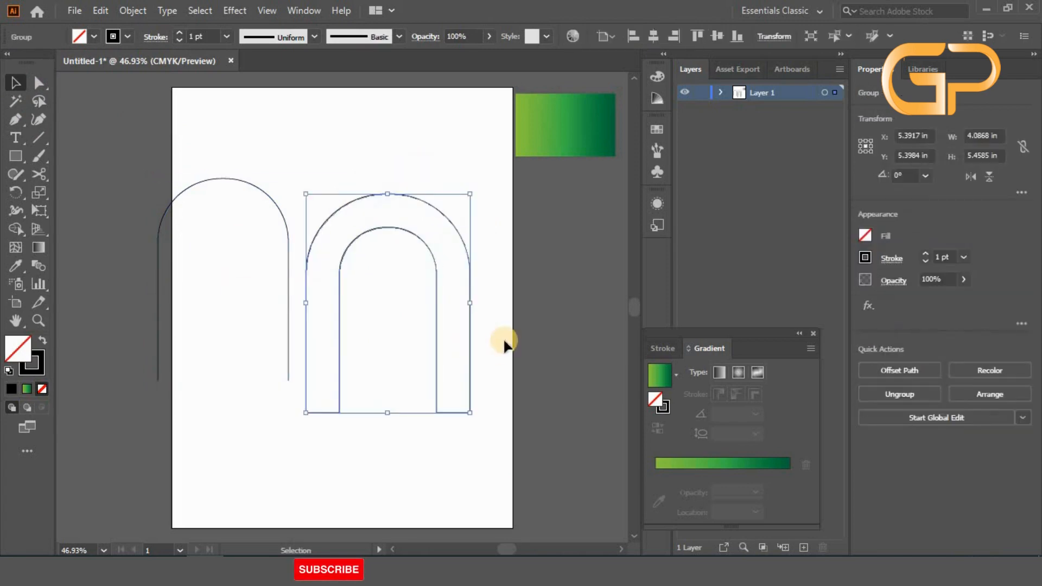
left_click(496, 321)
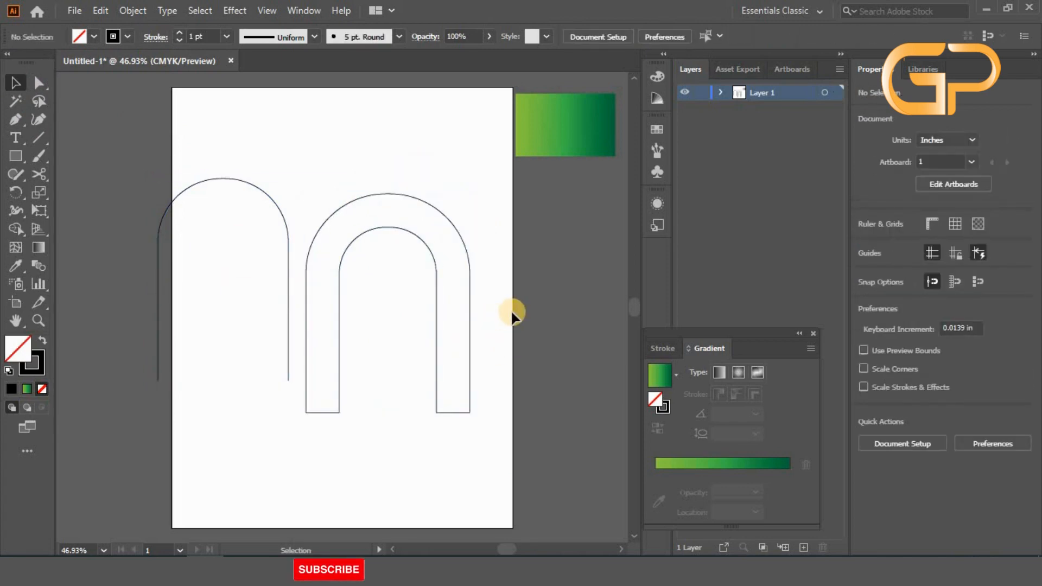
Place the single-line arch inside the outlined arch and nudge it until it is centred between the inner and outer contours.
left_click_drag(226, 174, 386, 210)
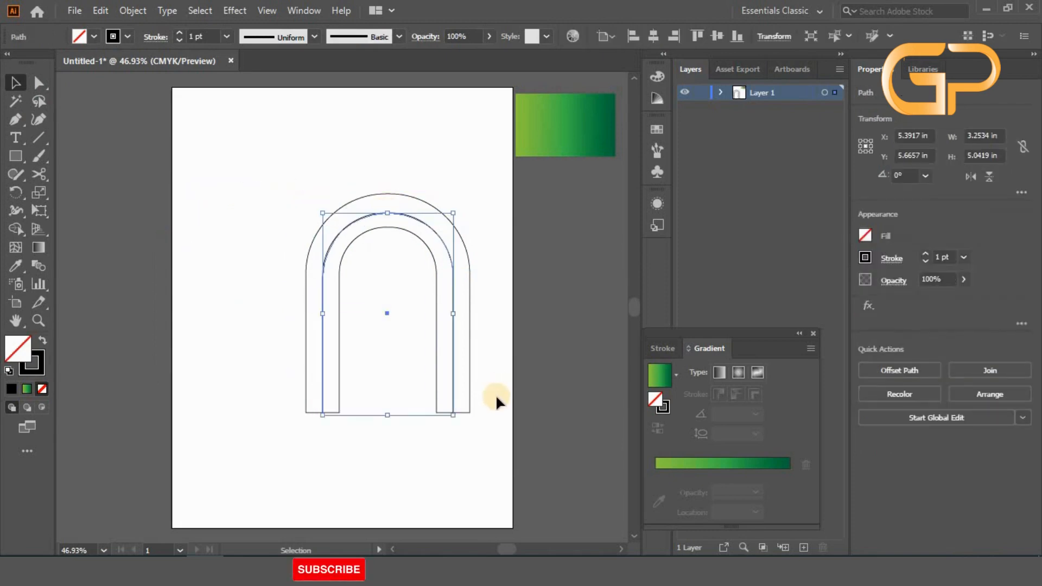
key("Up")
key("Up")
key("Up")
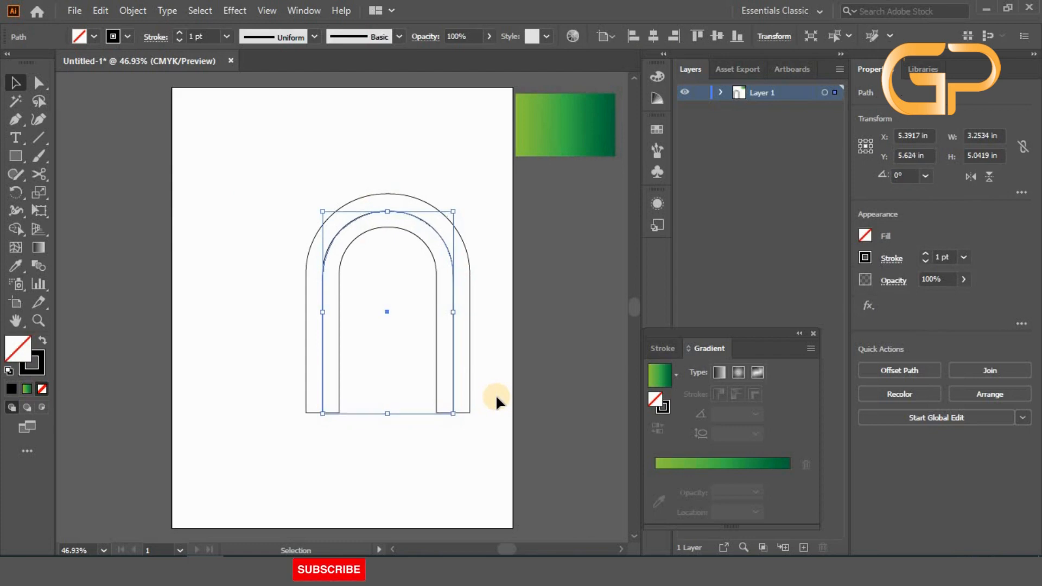
key("Right")
key("Right")
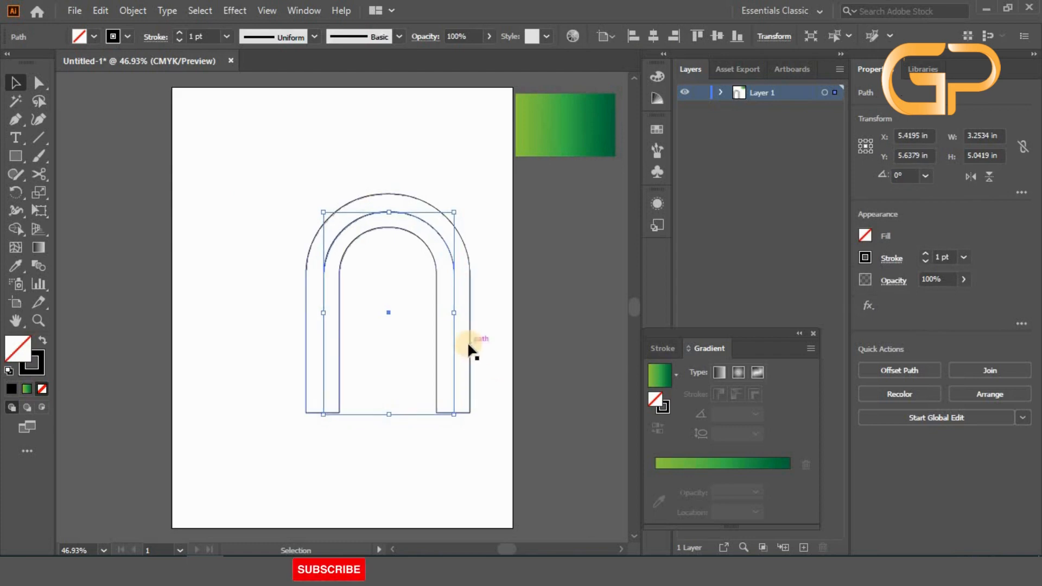
left_click(468, 341)
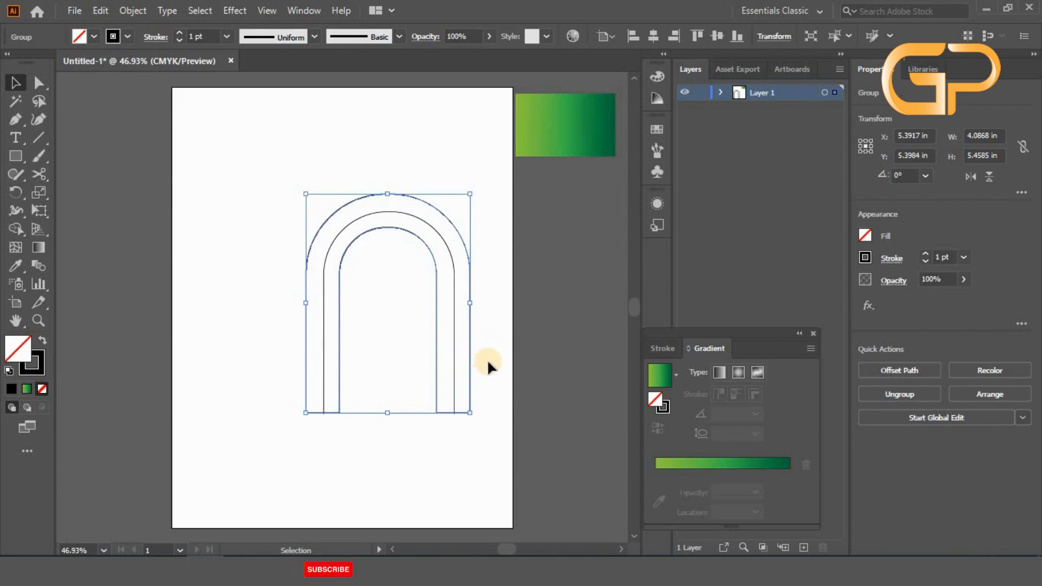
left_click(487, 356)
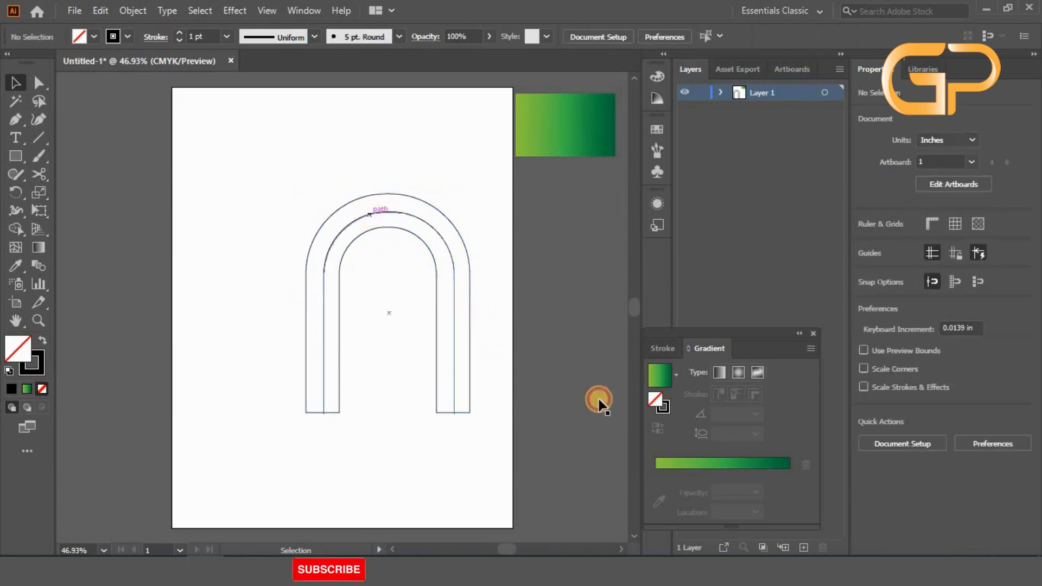
key("ctrl+z")
key("ctrl+z")
key("Left")
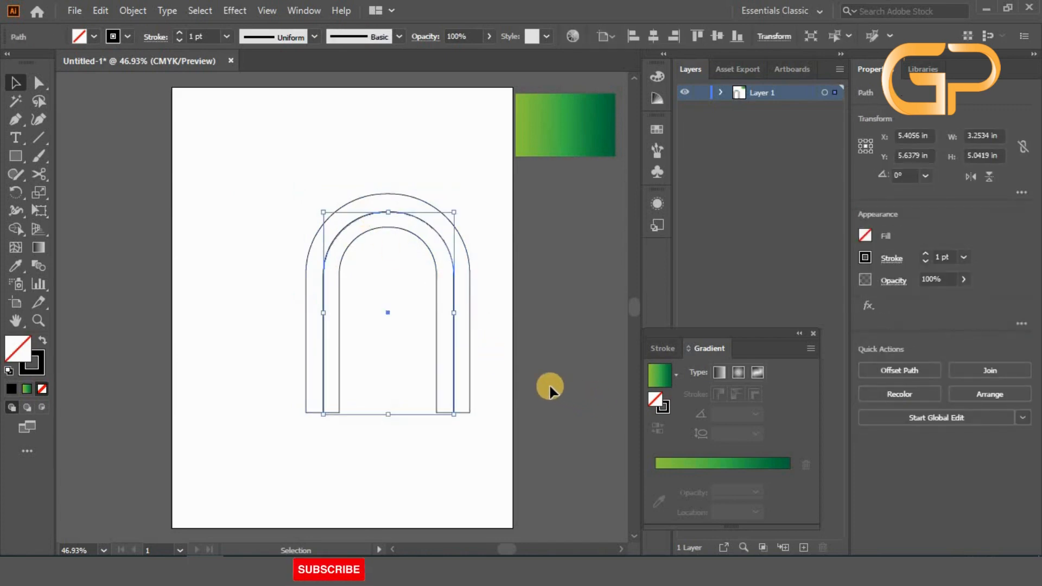
left_click(507, 366)
Cut the middle arch path with the Scissors tool on both legs, level with each other a little above the lower ends.
left_click(390, 211)
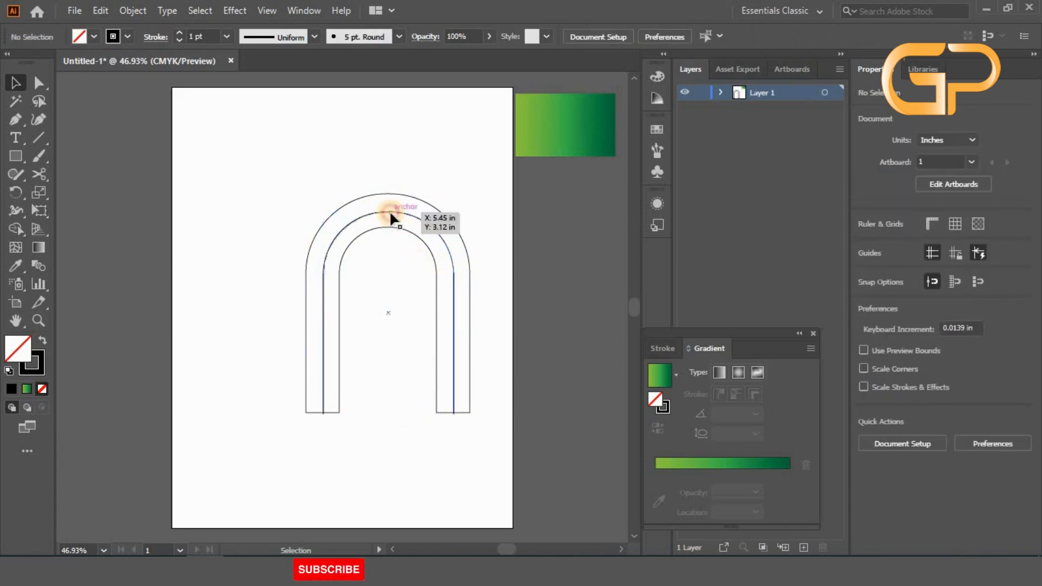
left_click(39, 175)
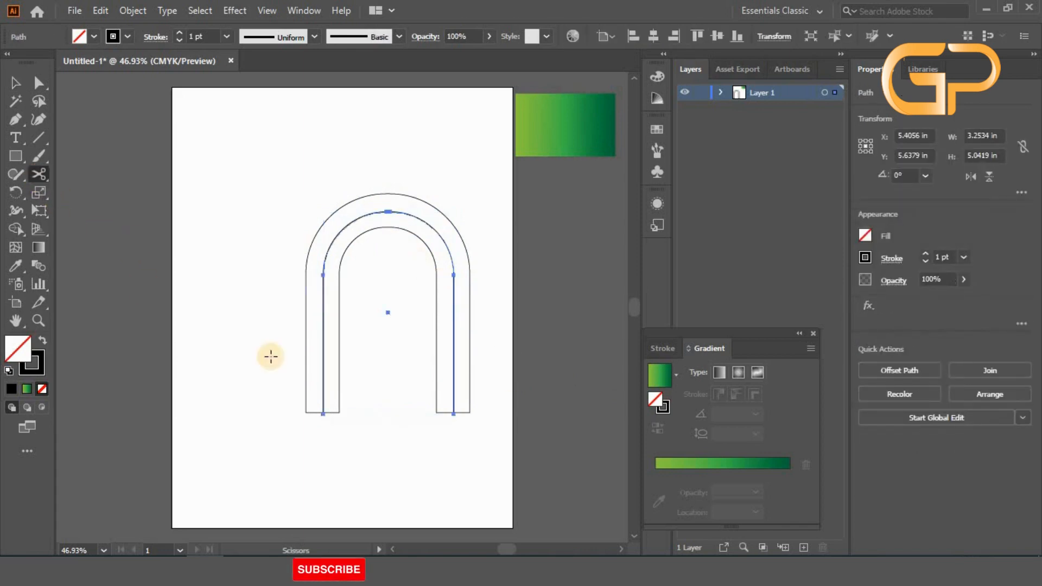
left_click(454, 382)
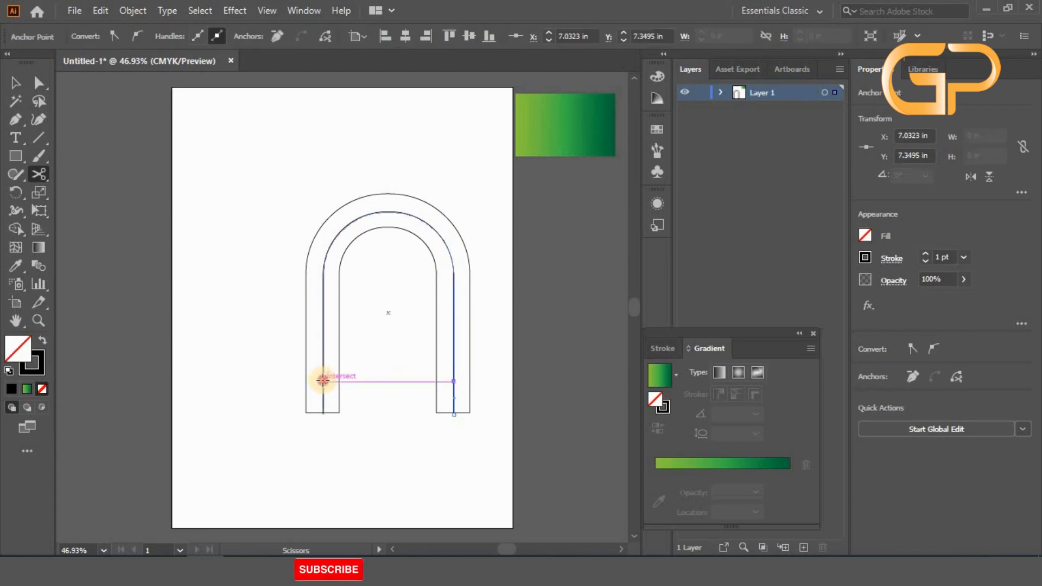
left_click(323, 381)
Delete the two short cut-off segments at the lower ends of the middle arch path.
left_click(16, 83)
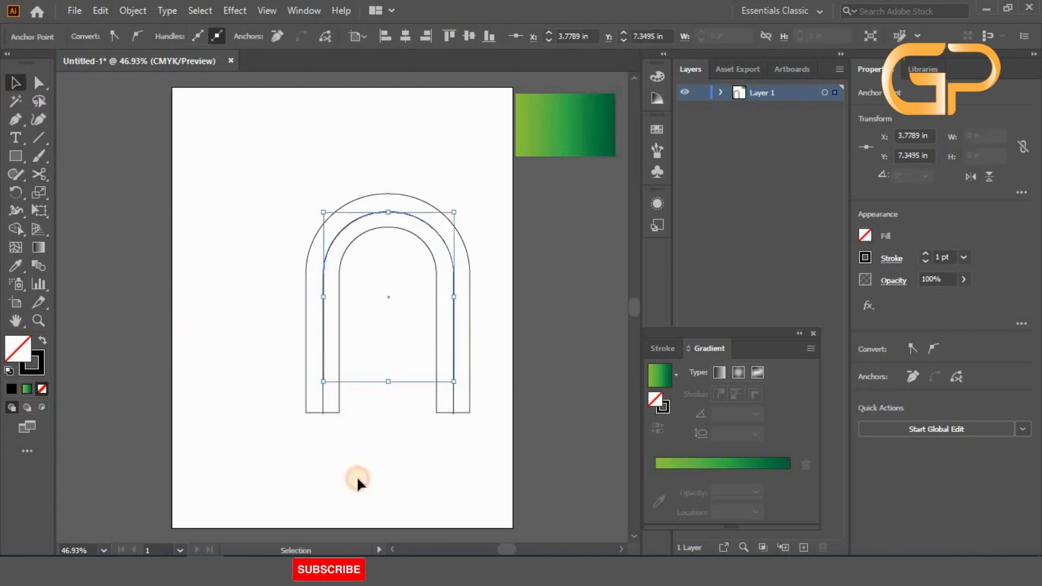
left_click(465, 430)
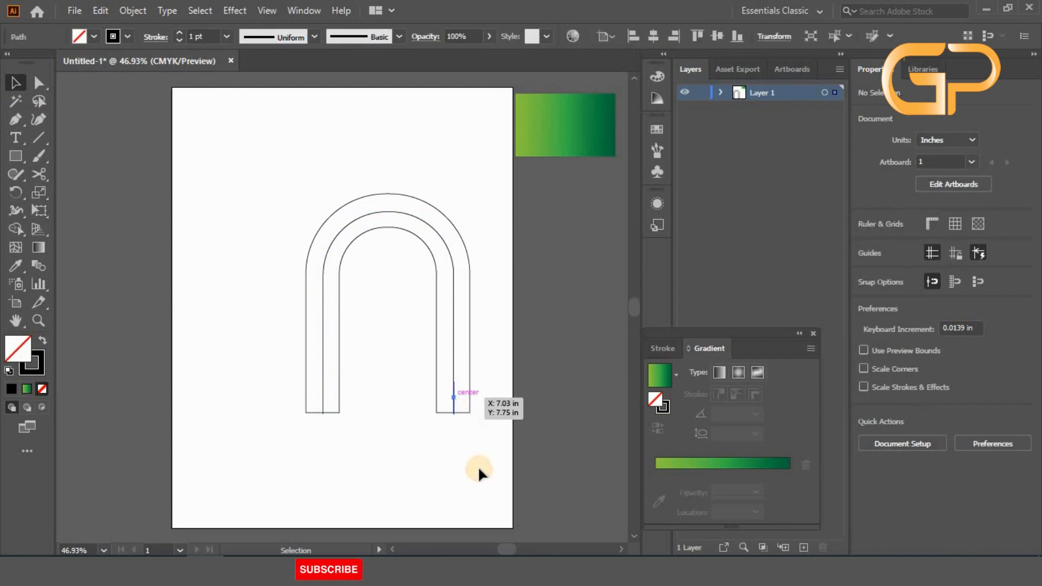
key("Delete")
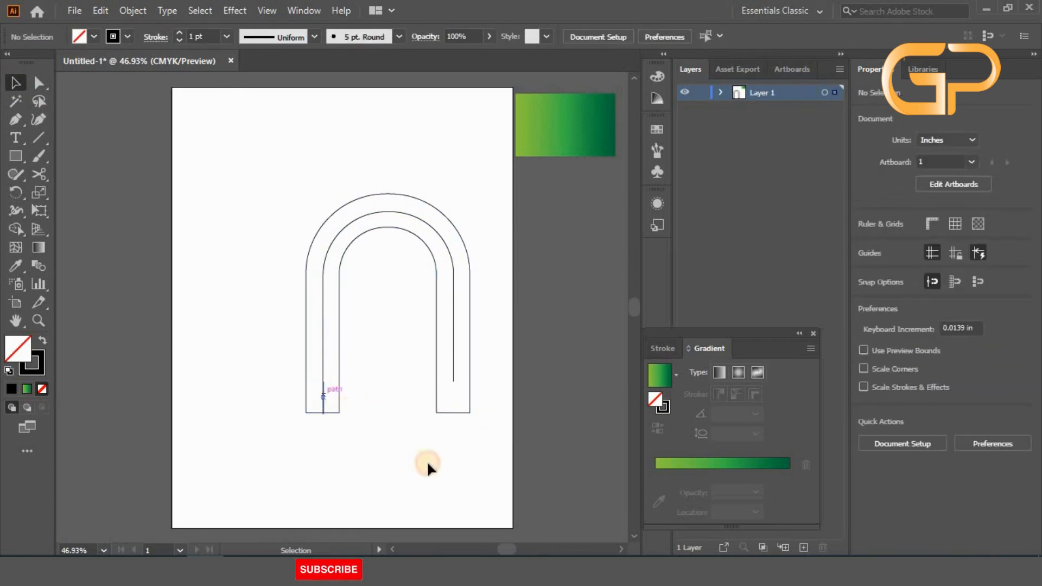
left_click(323, 395)
key("Delete")
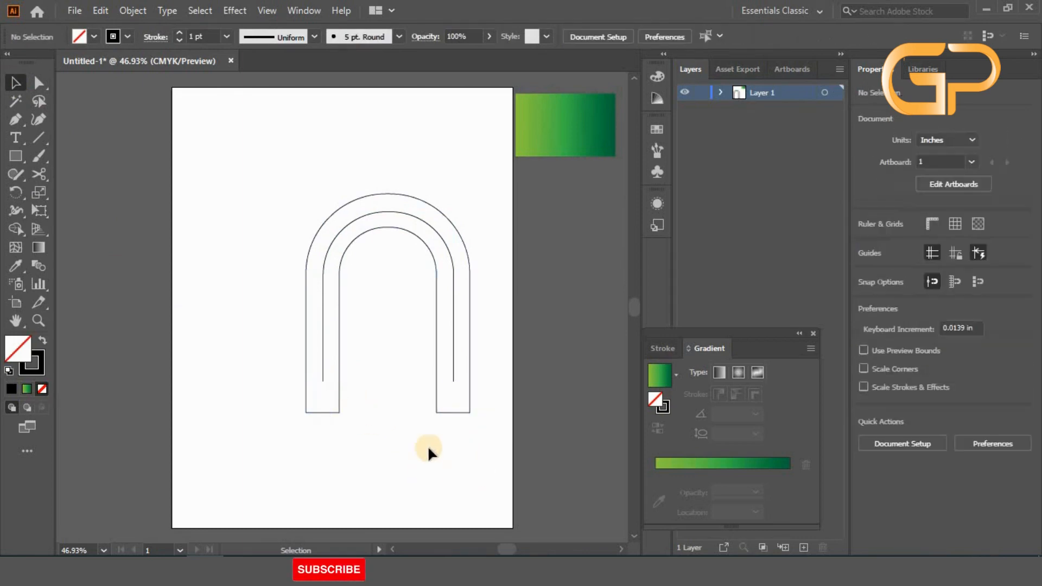
Round the inner bottom corner of both legs of the outlined arch with a radius of about 0.83 in.
left_click(37, 84)
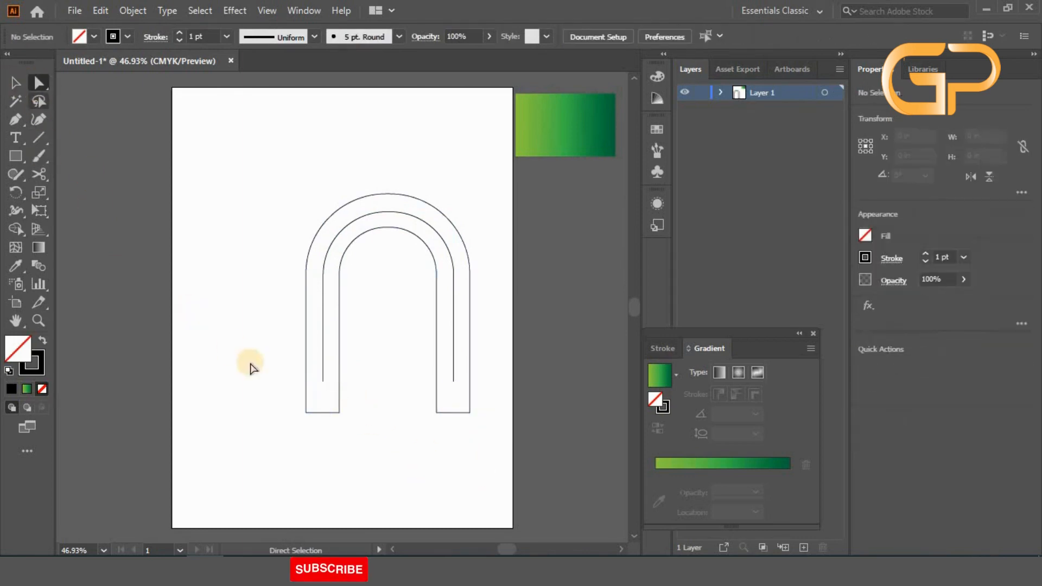
left_click(340, 412)
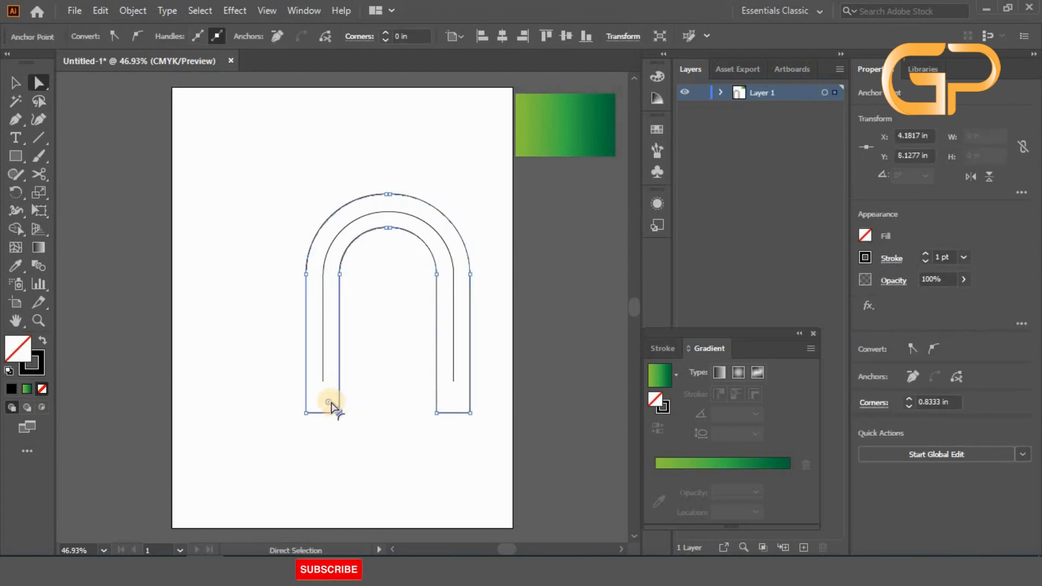
left_click_drag(329, 402, 284, 372)
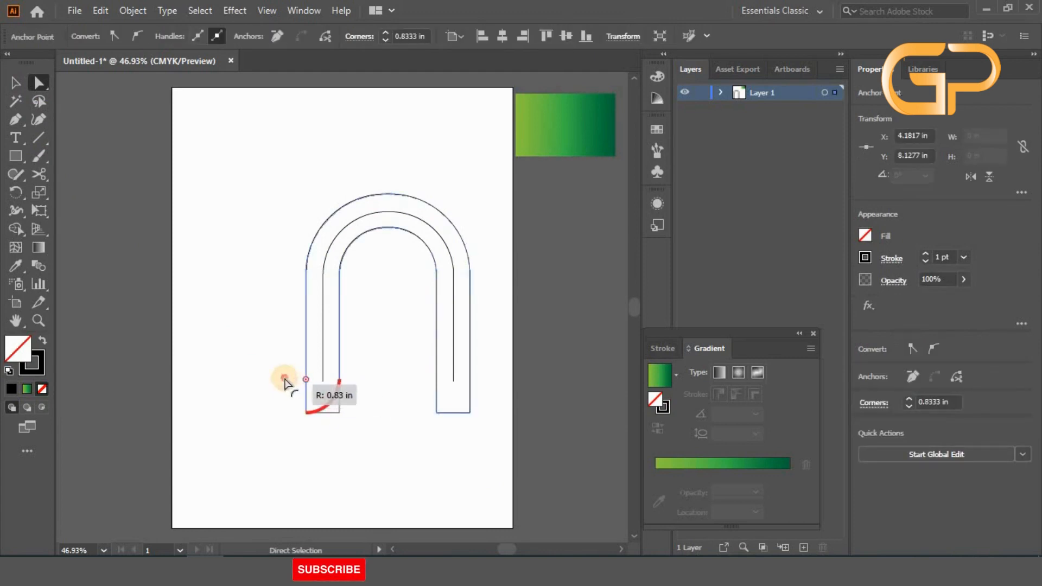
left_click(436, 413)
left_click_drag(449, 400, 467, 365)
Draw a diagonal line from each lower end of the middle arch path to the outer bottom corner of the same leg.
left_click(36, 136)
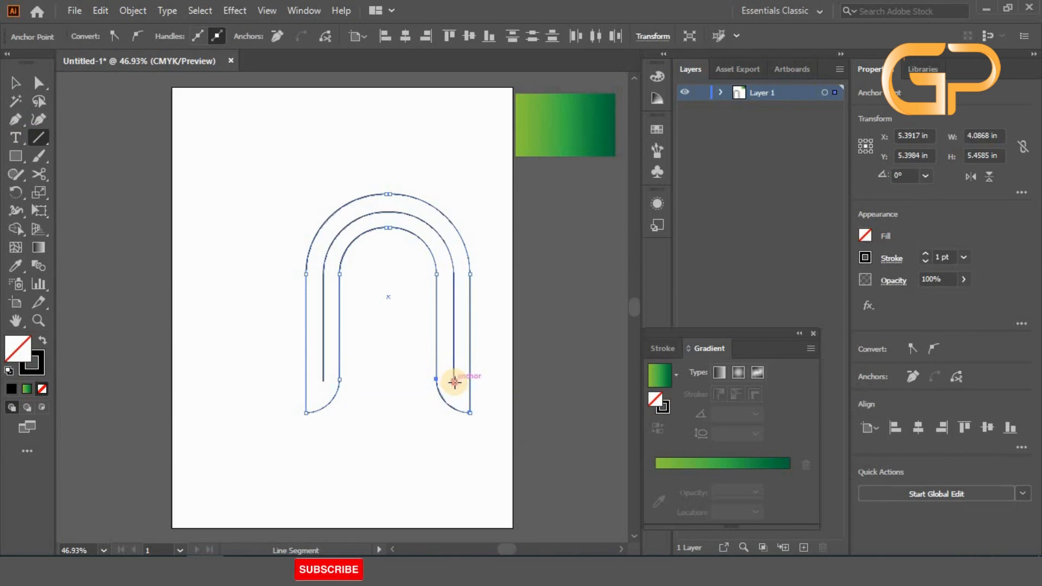
left_click_drag(455, 382, 467, 443)
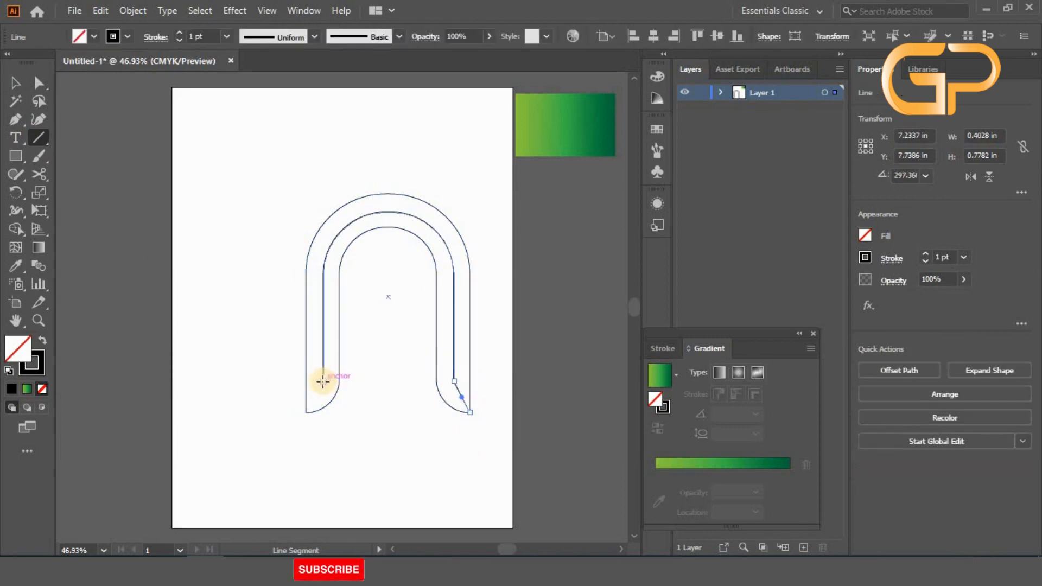
left_click_drag(323, 382, 304, 423)
Move the complete arch artwork near the artboard's centre and stretch it downward to a height of about 6.08 in.
left_click(15, 83)
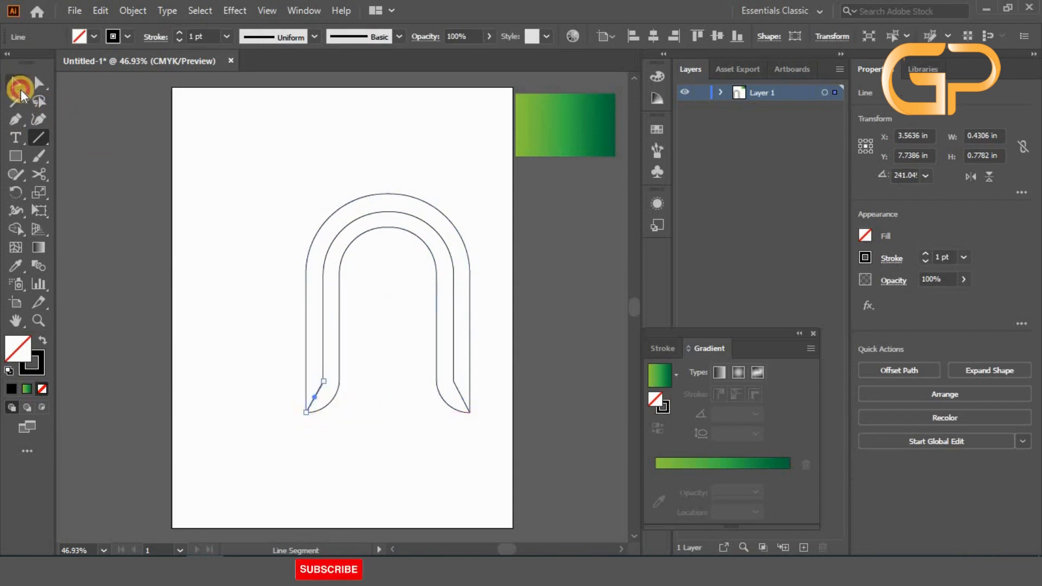
left_click(216, 192)
left_click_drag(302, 191, 467, 426)
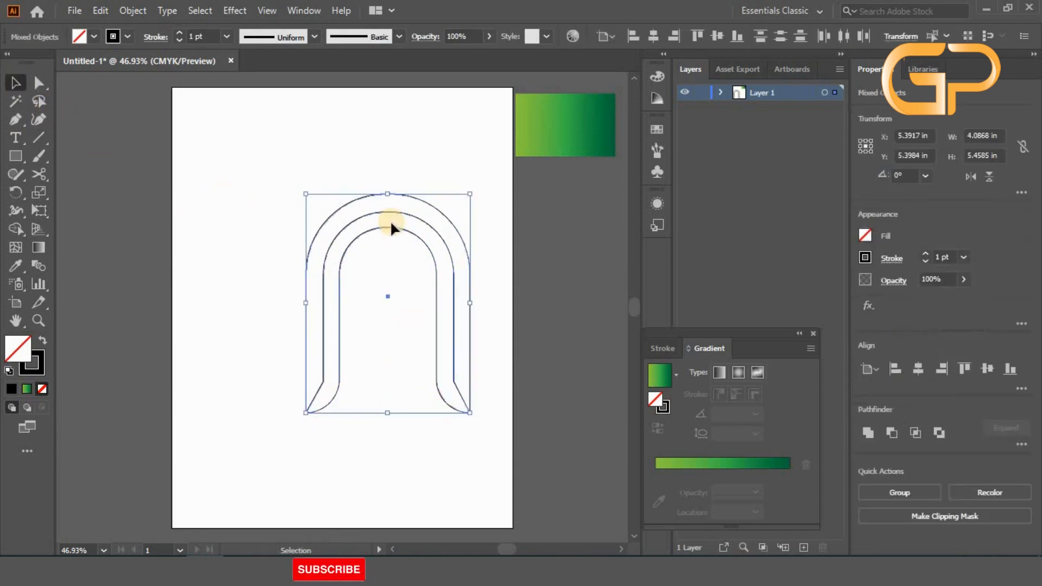
left_click_drag(390, 220, 332, 205)
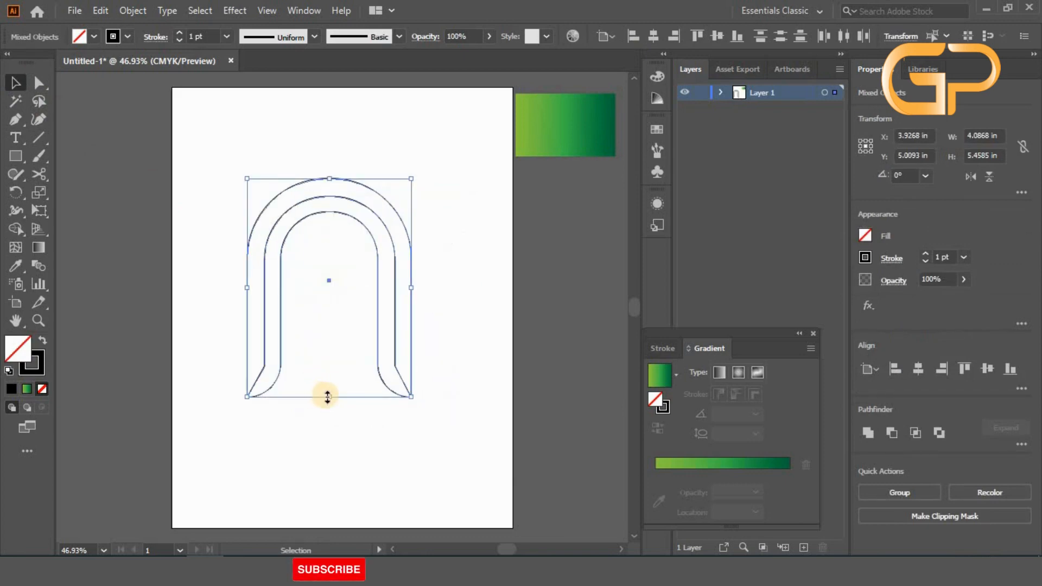
left_click_drag(329, 396, 329, 422)
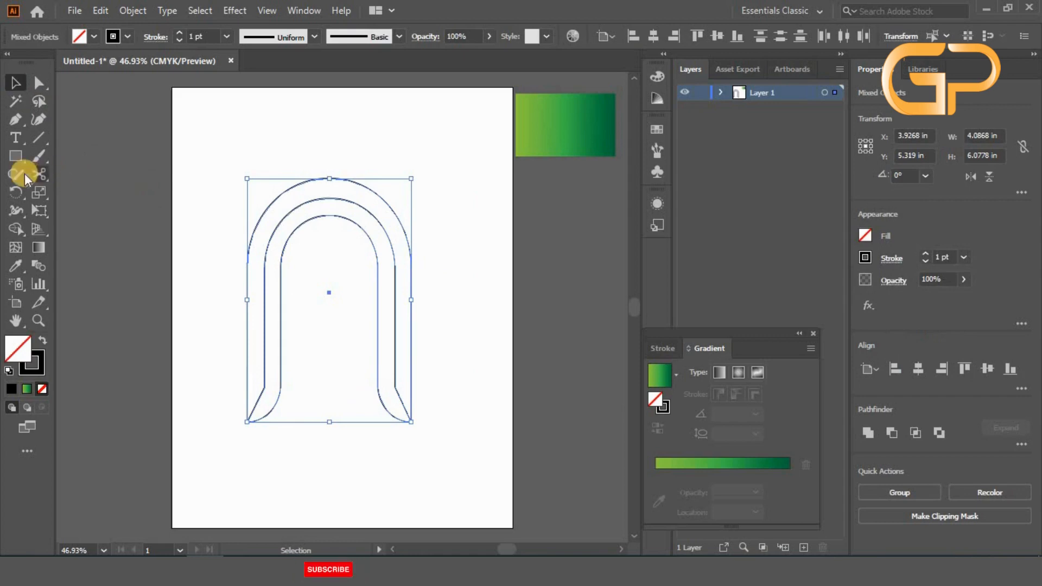
Merge the inner band and the outer band of the arch into separate shapes with the Shape Builder tool.
left_click(15, 228)
left_click(298, 215)
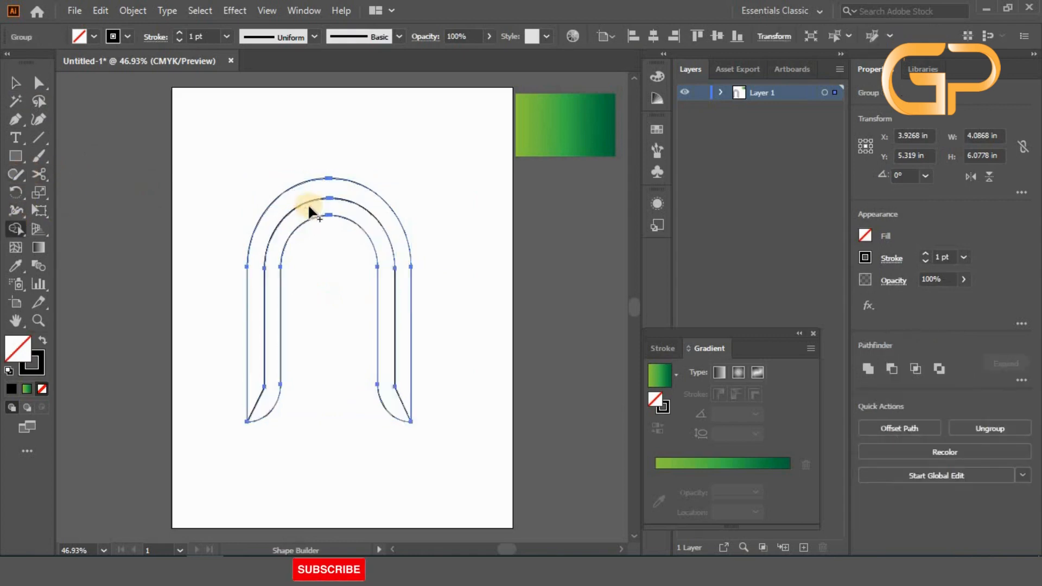
left_click(307, 193)
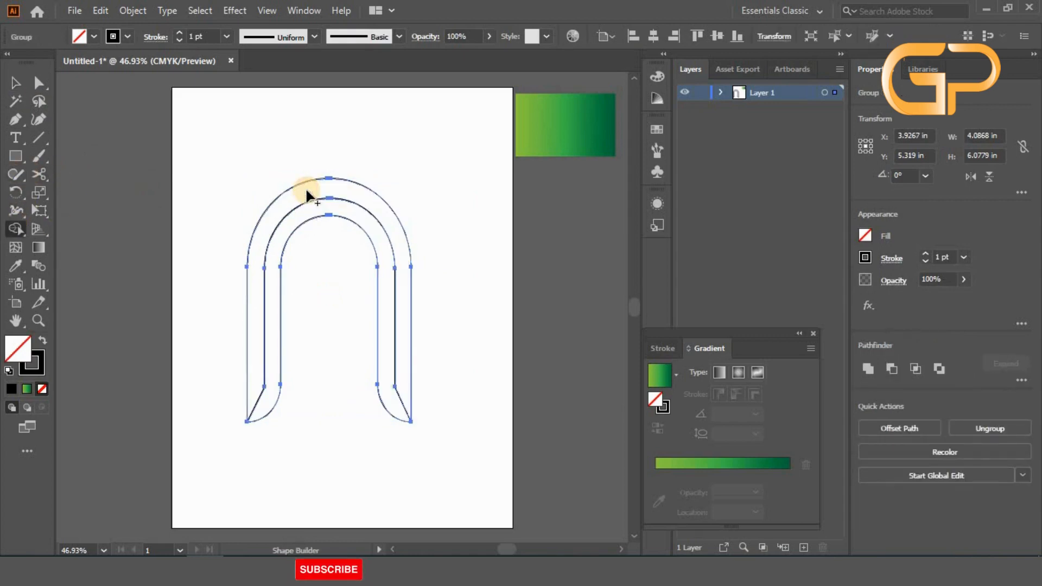
Ungroup the arch's outer and inner bands so that each can be selected on its own.
left_click(19, 81)
left_click_drag(213, 141, 494, 474)
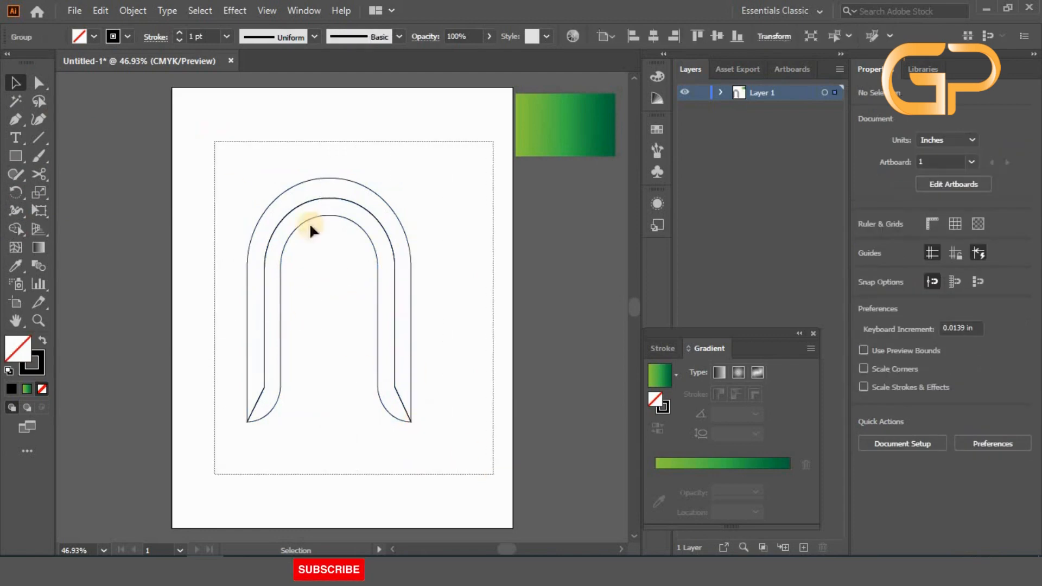
right_click(307, 190)
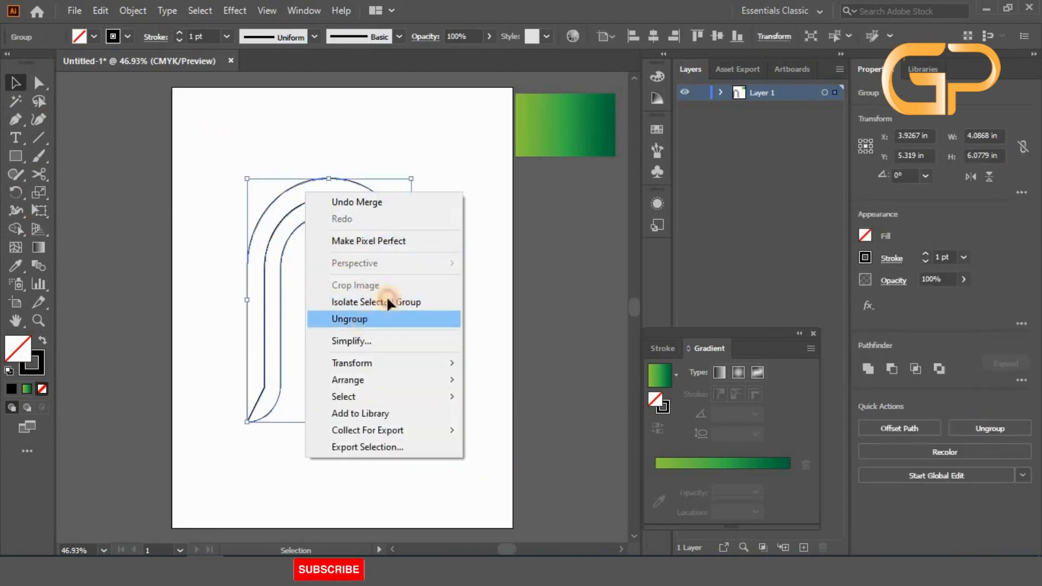
left_click(369, 319)
left_click(462, 258)
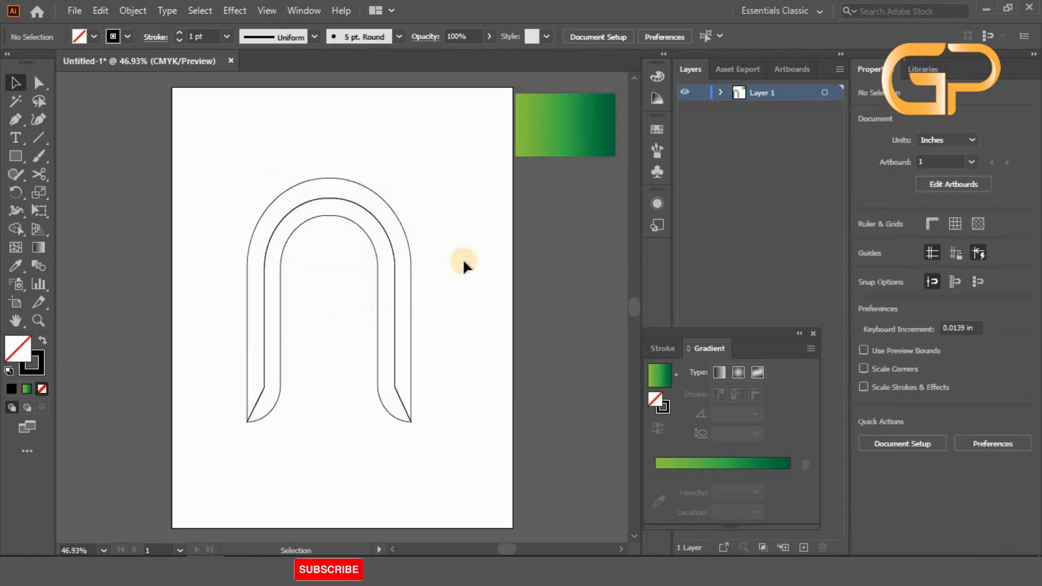
Fill the outer band of the arch with the green gradient, light green at the top and dark green at the leg ends.
left_click(353, 180)
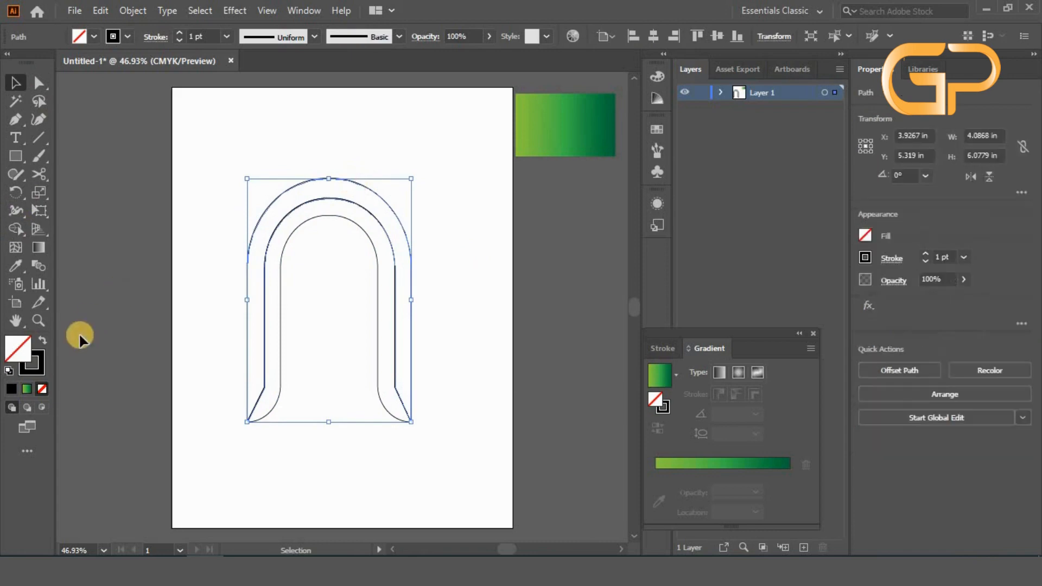
left_click(30, 387)
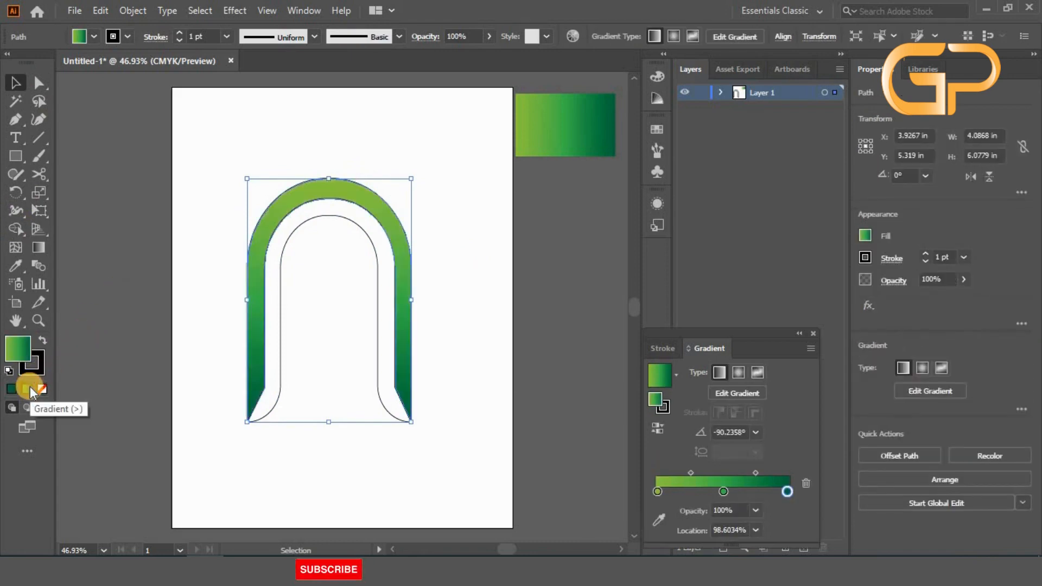
left_click(358, 210)
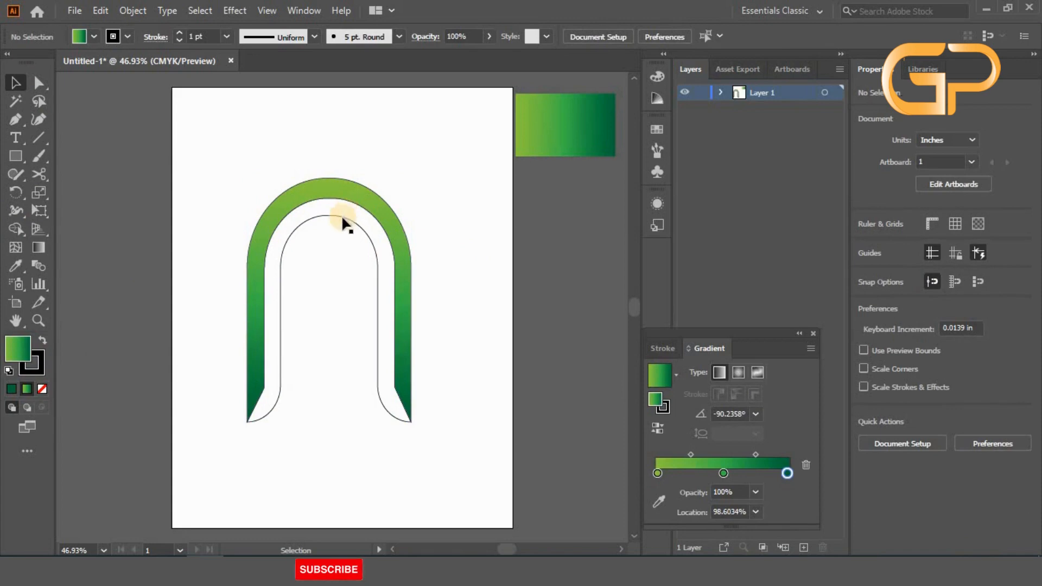
Fill the inner band with the green gradient, redirected to run from light green at the leg ends to dark green at the top.
left_click(269, 298)
left_click(26, 388)
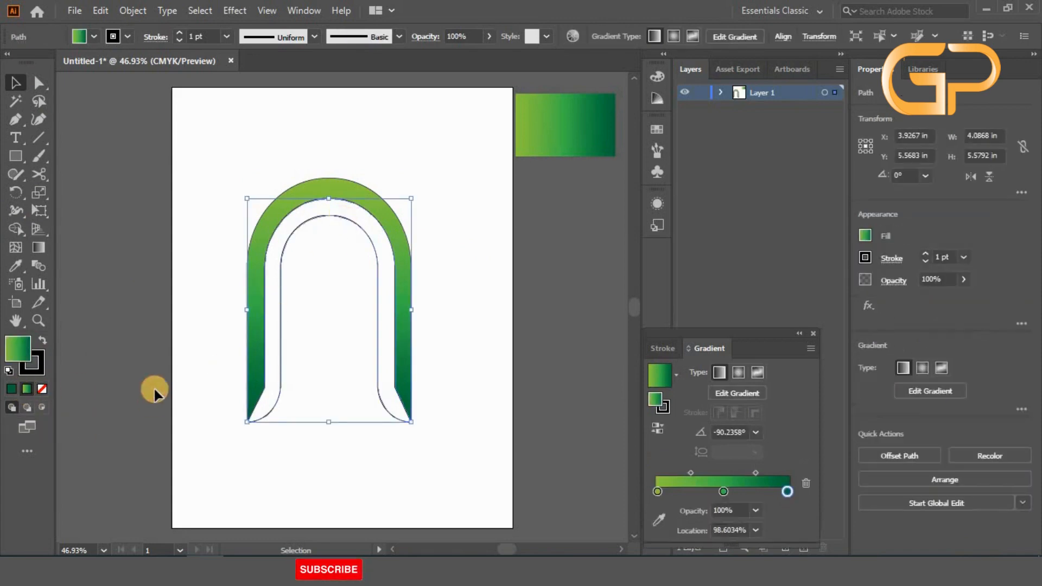
left_click(36, 249)
mouse_move(347, 426)
left_mouse_down()
mouse_move(362, 311)
mouse_move(338, 225)
mouse_move(344, 215)
mouse_move(325, 209)
left_mouse_up()
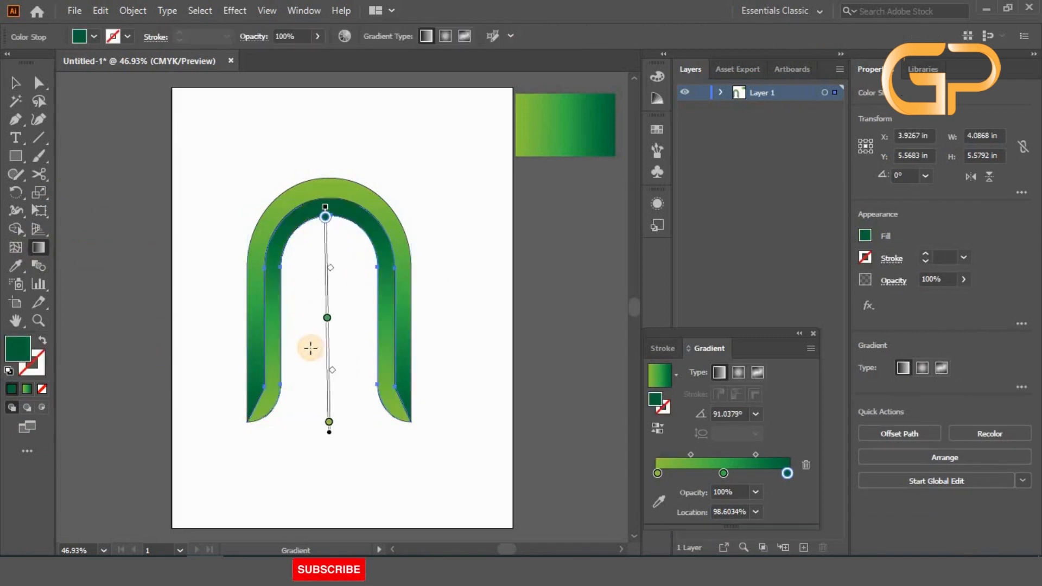
left_click(15, 83)
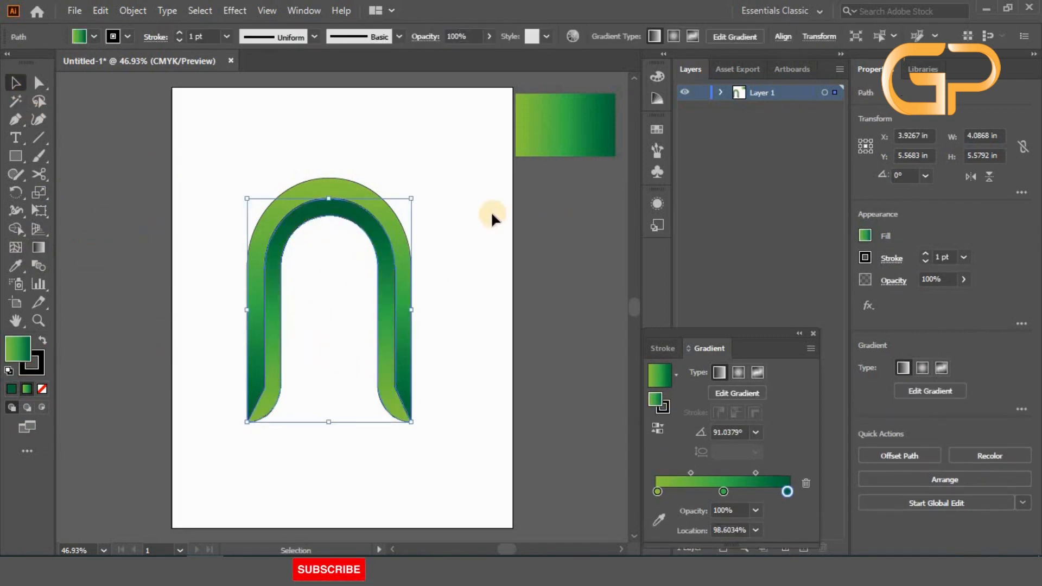
left_click(509, 454)
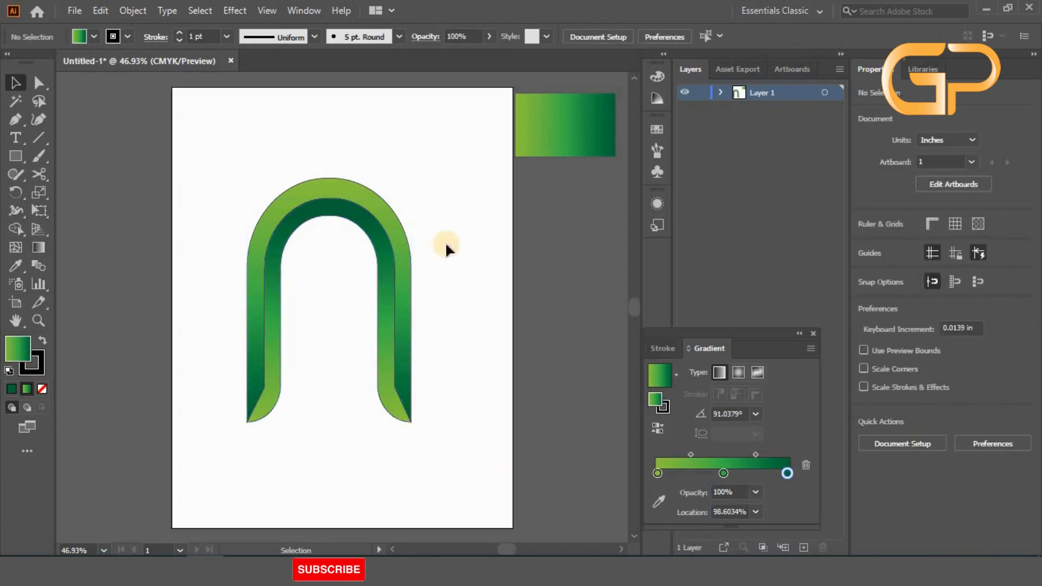
Change the stroke colour of both arch bands to the mid-green swatch.
left_click_drag(299, 346, 245, 408)
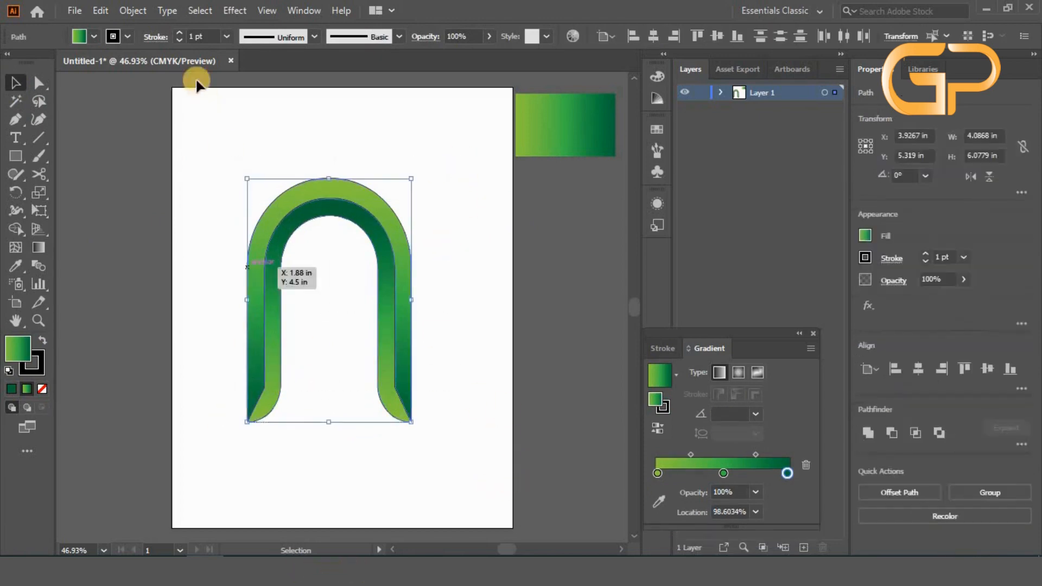
left_click(127, 37)
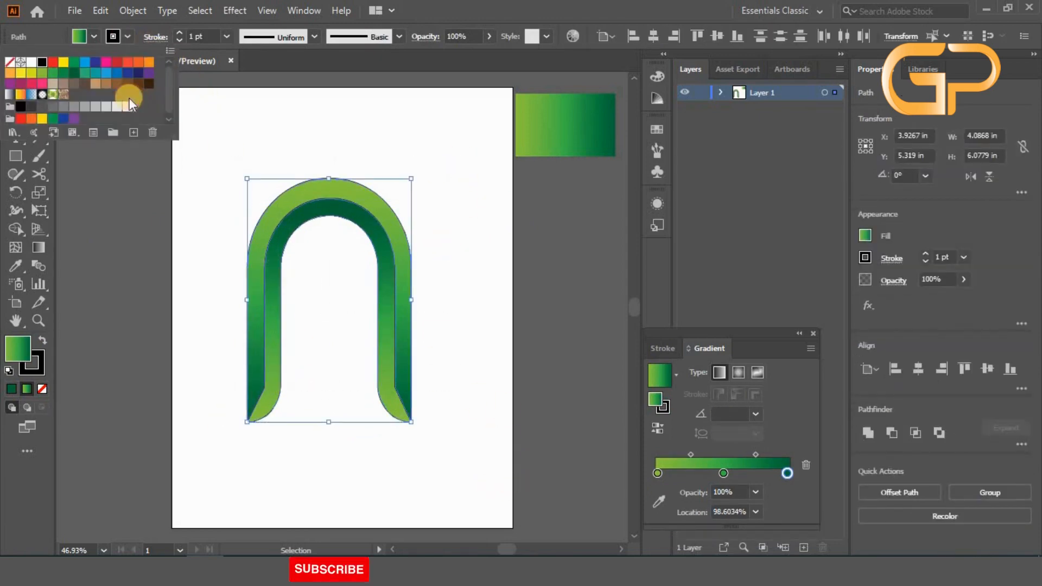
left_click(54, 76)
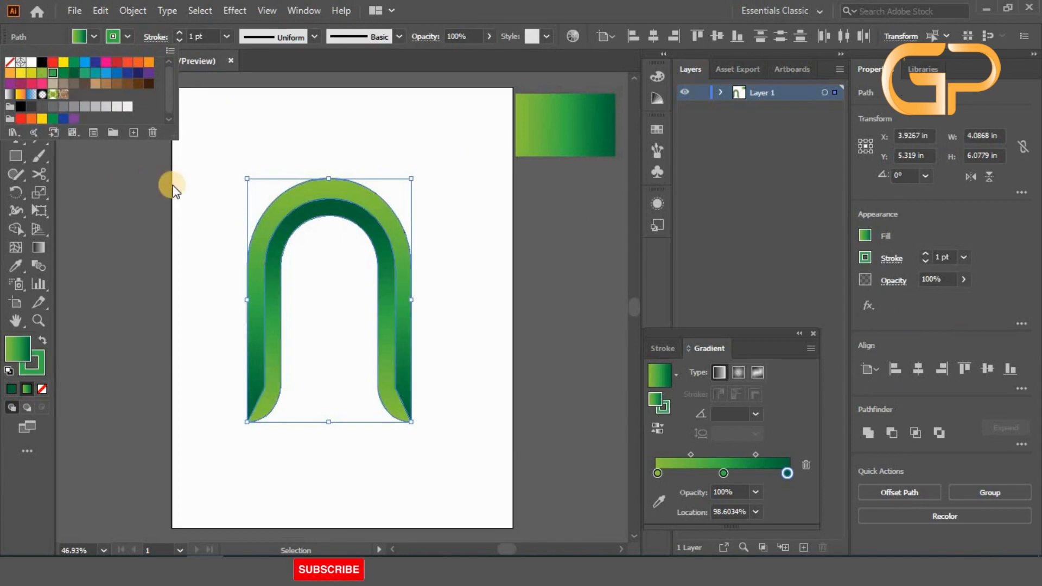
left_click(445, 486)
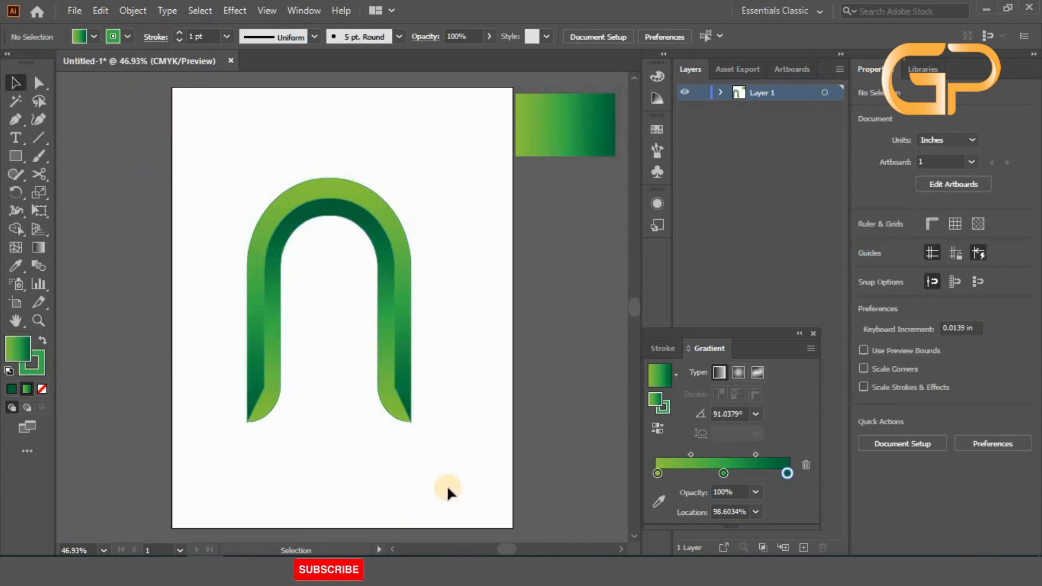
Rotate the two-band arch to about 52.65° and add a copy of it rotated to about 317.69°, crossing the original.
left_click_drag(394, 159, 248, 340)
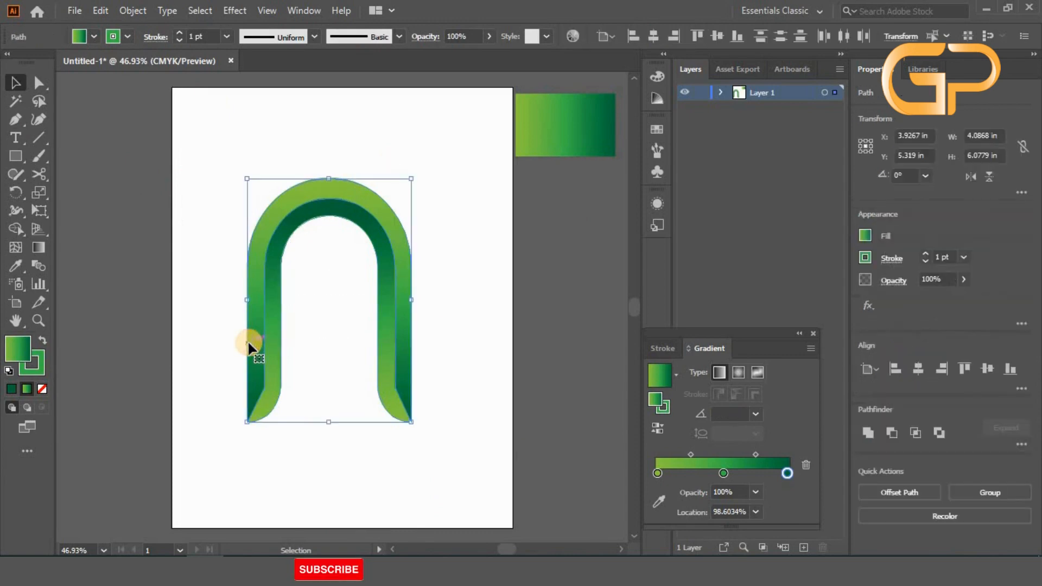
left_click_drag(327, 427, 423, 371)
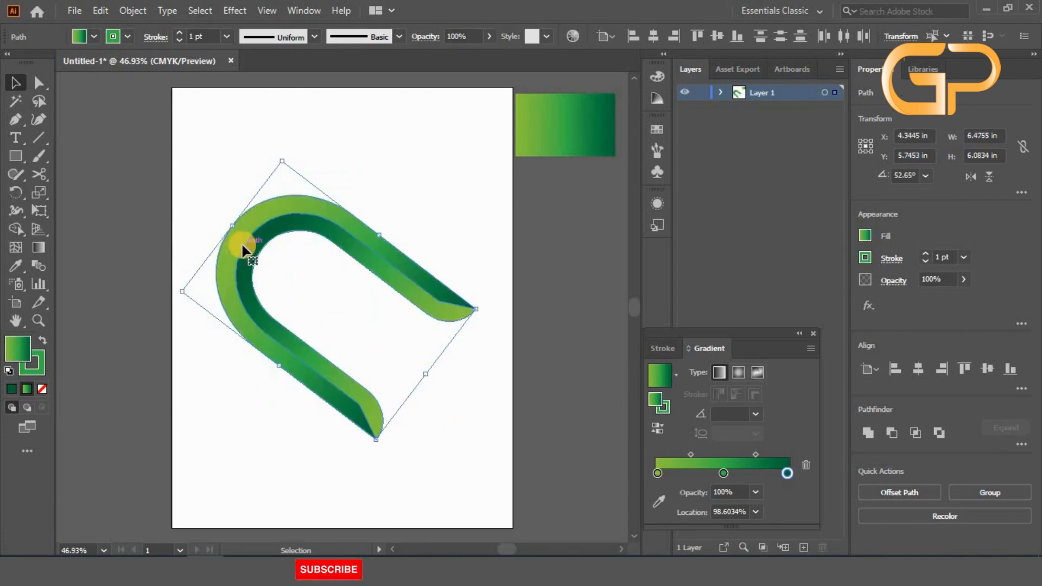
left_click_drag(251, 256, 299, 247)
left_click_drag(428, 442, 250, 440)
Nudge the copied arch left and slightly up to about X 3.32 in, Y 5.65 in, so its legs cross the original's.
key("Left")
key("Left")
key("Left")
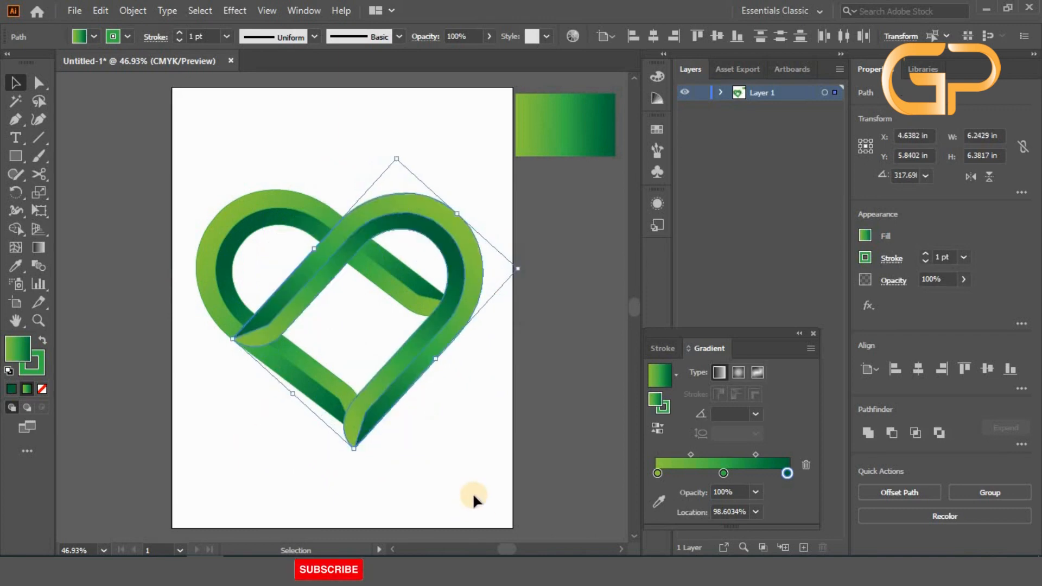
key("Left")
key("Left")
key("Left")
key("Left")
key("Left")
key("Left")
key("Left")
key("Left")
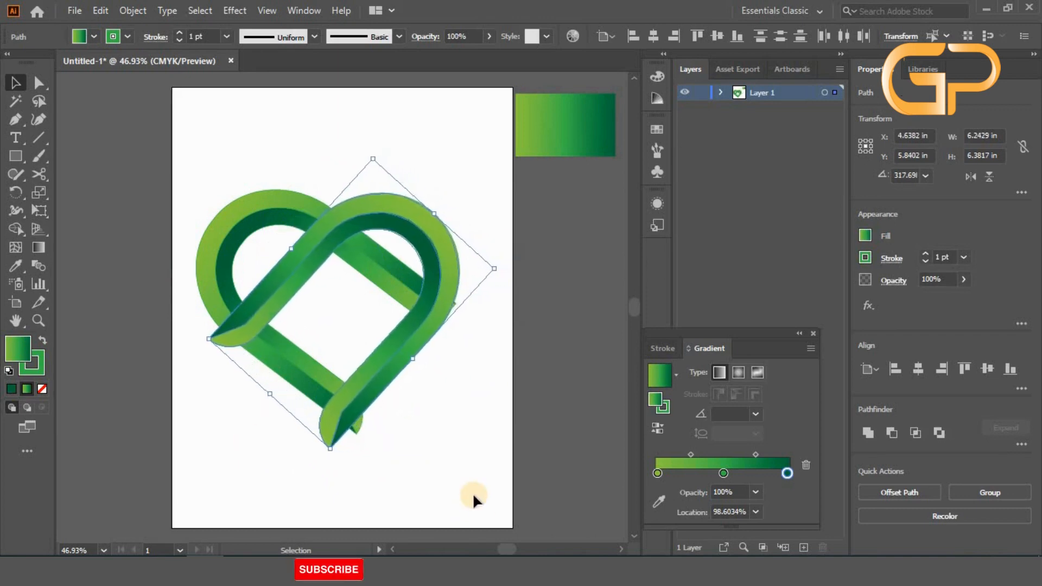
key("Left")
key("Up")
key("Up")
key("Up")
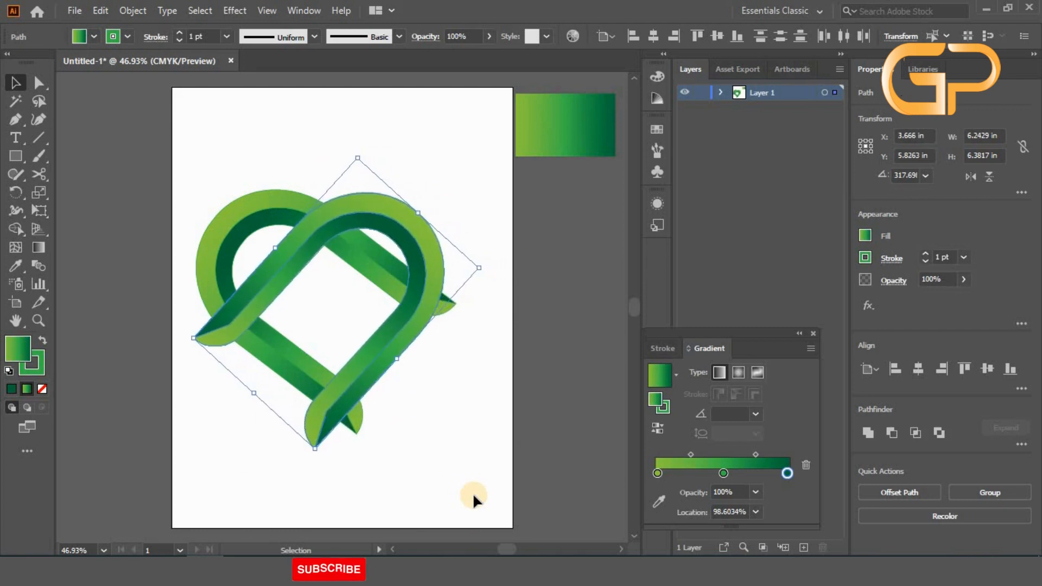
key("Left")
key("Left")
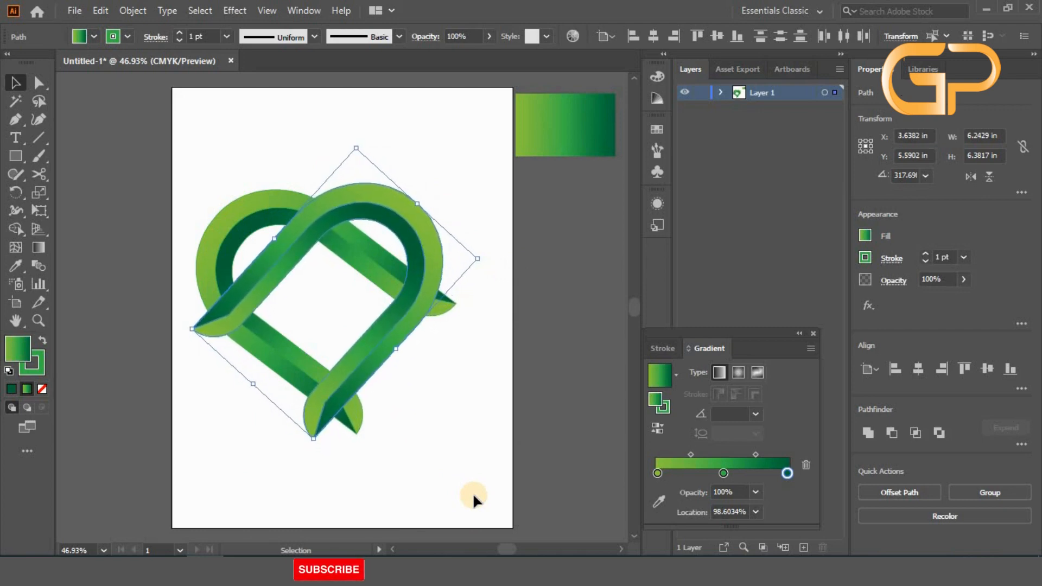
key("Left")
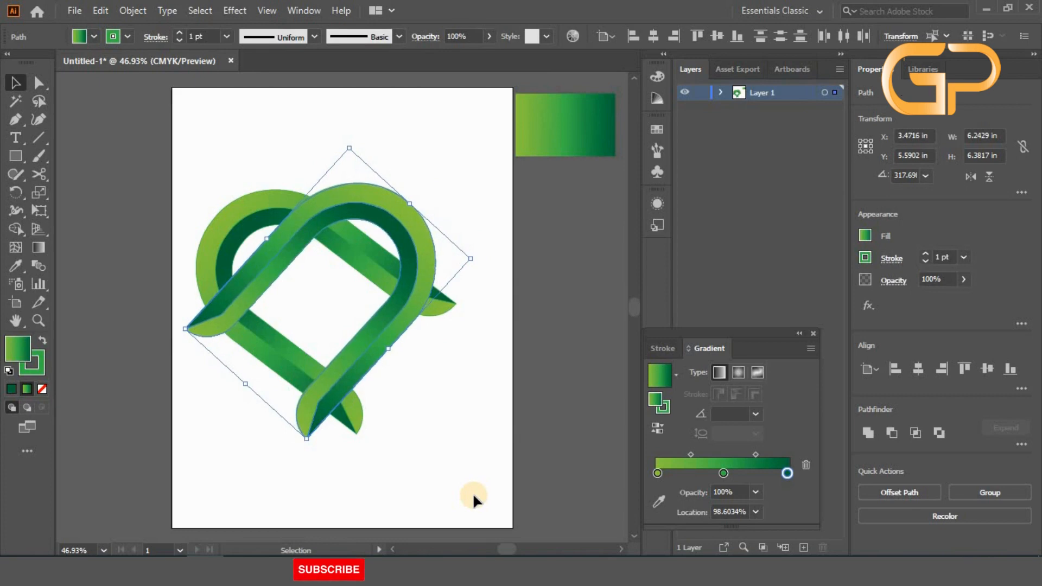
key("Left")
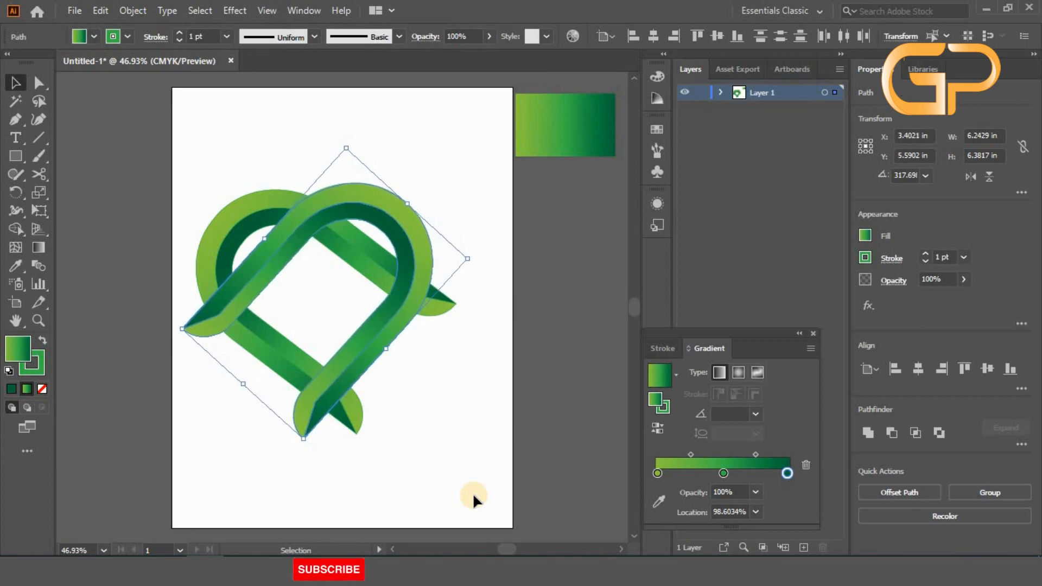
key("Left")
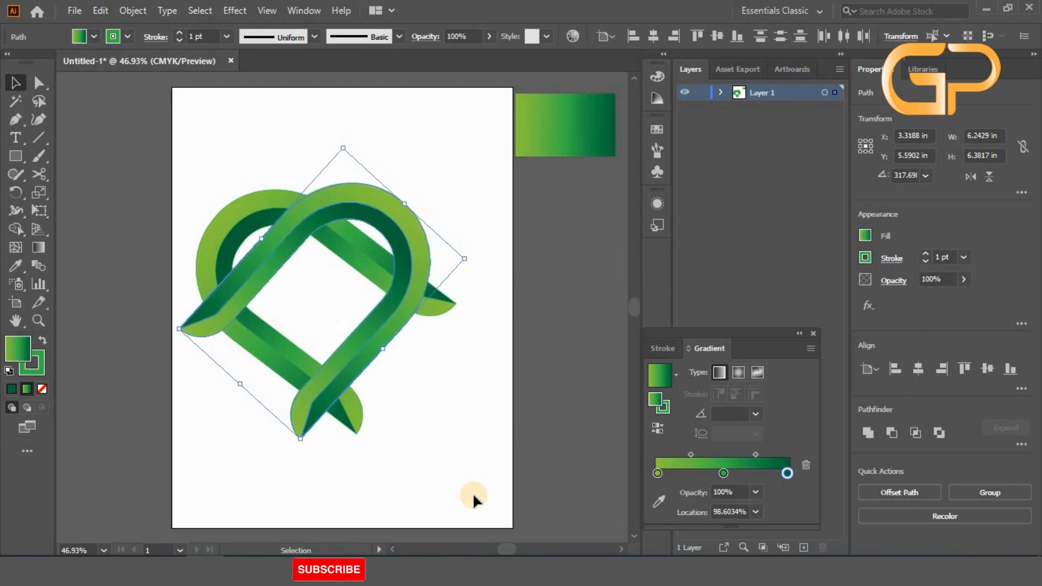
key("Down")
key("Down")
key("Down")
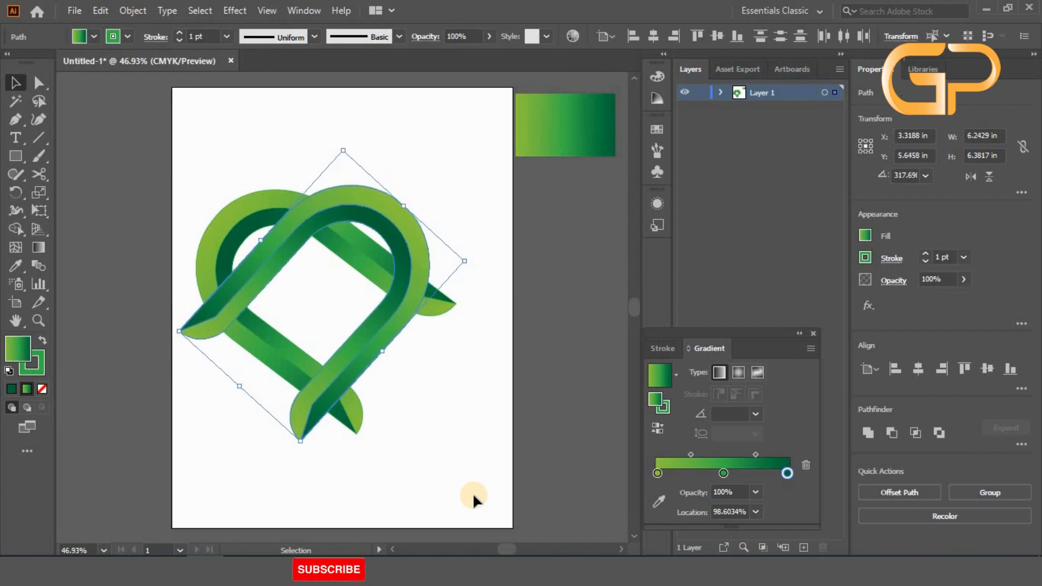
key("Left")
Adjust the tilt of both arches so that they mirror each other in a symmetrical heart shape, and select both.
left_click(204, 144)
left_click_drag(247, 392, 338, 448)
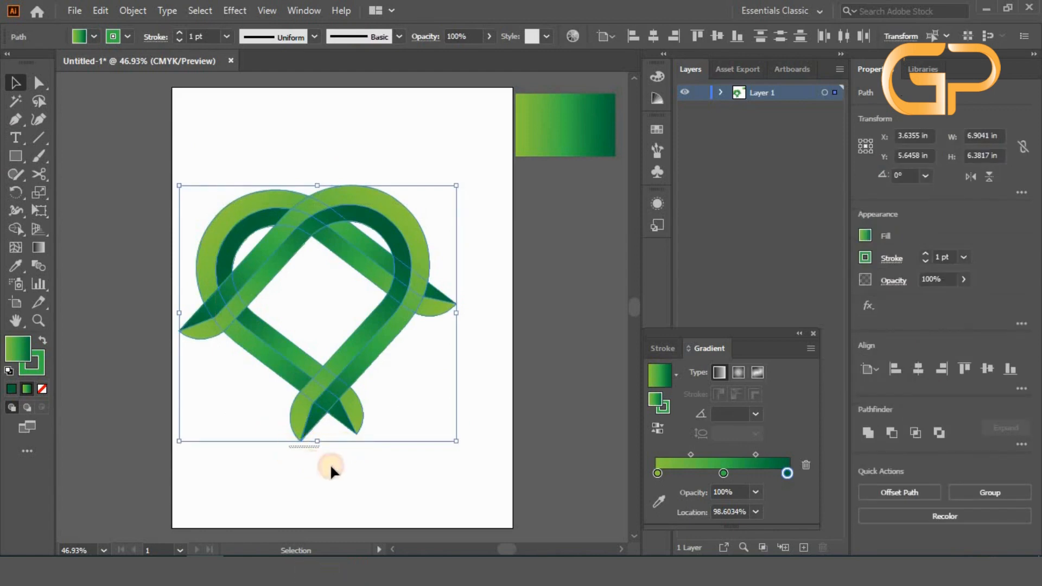
left_click(348, 468)
left_click_drag(484, 201, 325, 446)
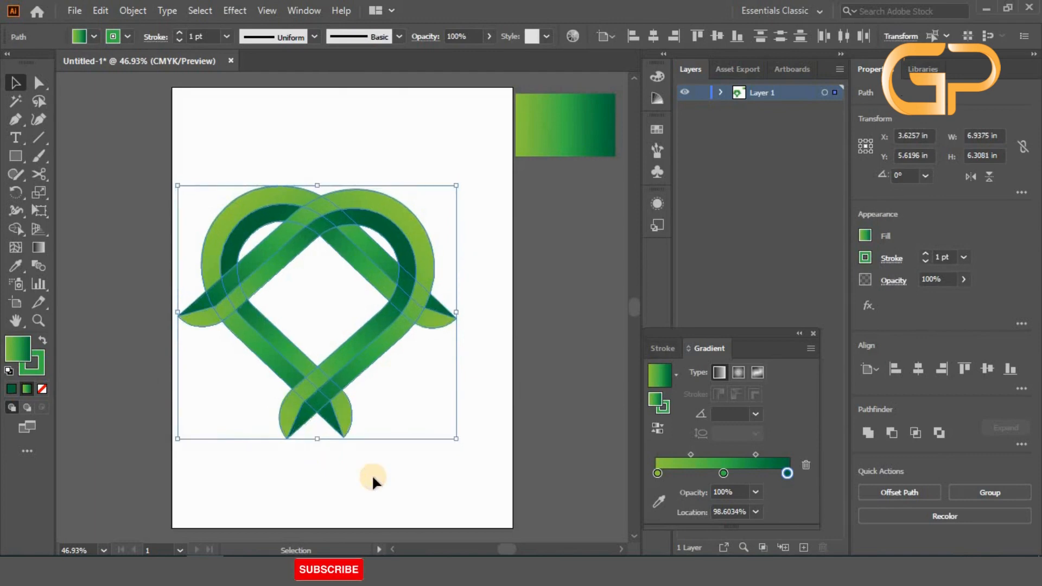
Nudge both interlocked arches to the right, to about X 4.13 in on the artboard.
key("ctrl+z")
key("Right")
key("Right")
key("Right")
key("Right")
key("Right")
key("Right")
key("Right")
key("Right")
key("Right")
key("Right")
key("Right")
key("Right")
key("Right")
key("Right")
key("Right")
key("Right")
key("Right")
key("Right")
key("Right")
key("Right")
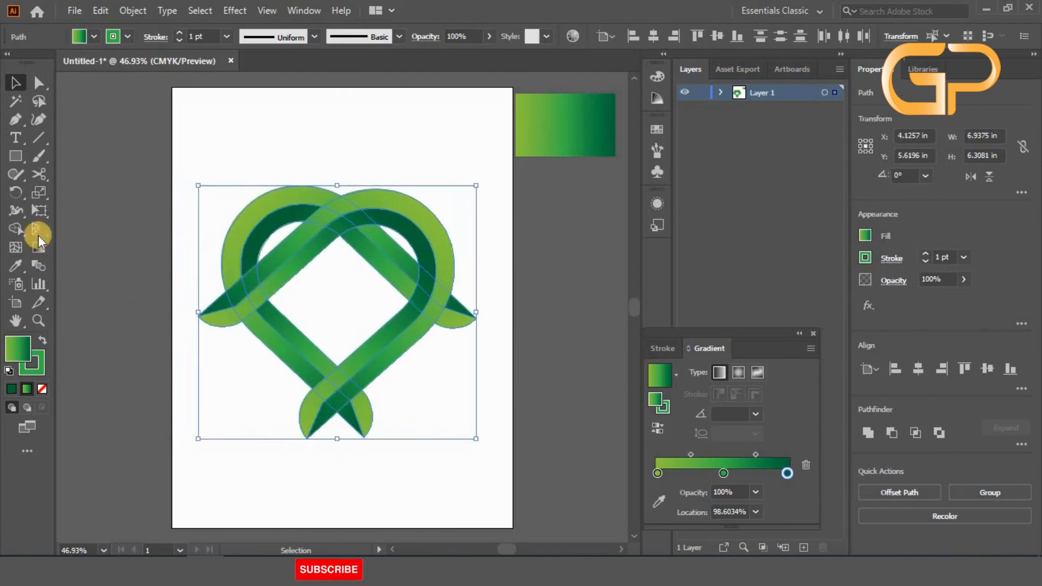
Merge the split segments of the crossing arches with the Shape Builder into continuous inner and outer bands that weave over the legs, and deselect.
left_click(16, 228)
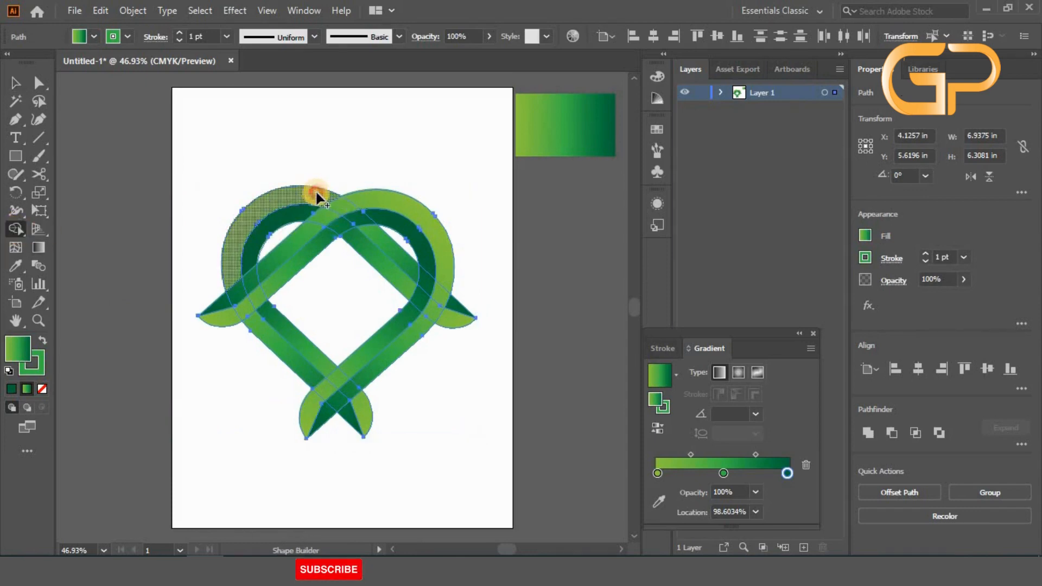
mouse_move(315, 191)
left_mouse_down()
mouse_move(376, 235)
mouse_move(312, 212)
mouse_move(357, 239)
left_mouse_up()
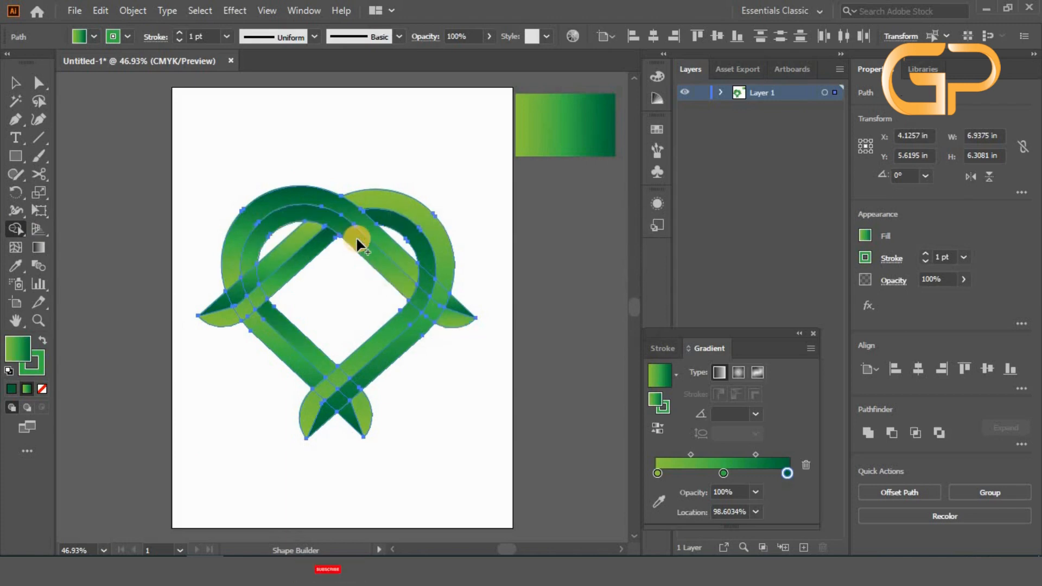
mouse_move(431, 263)
left_mouse_down()
mouse_move(428, 285)
mouse_move(389, 321)
left_mouse_up()
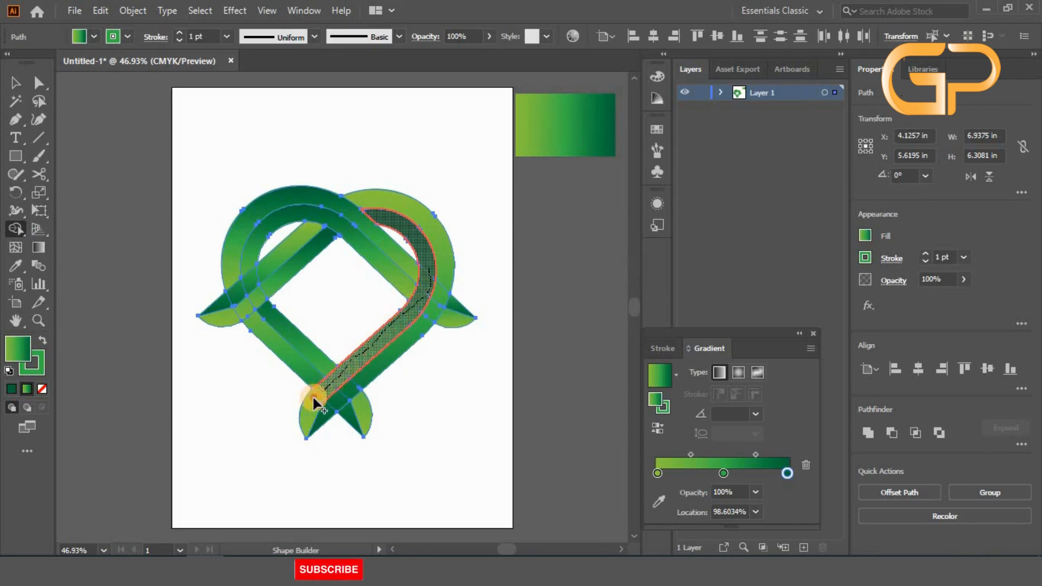
mouse_move(314, 402)
left_mouse_down()
mouse_move(456, 324)
mouse_move(446, 292)
left_mouse_up()
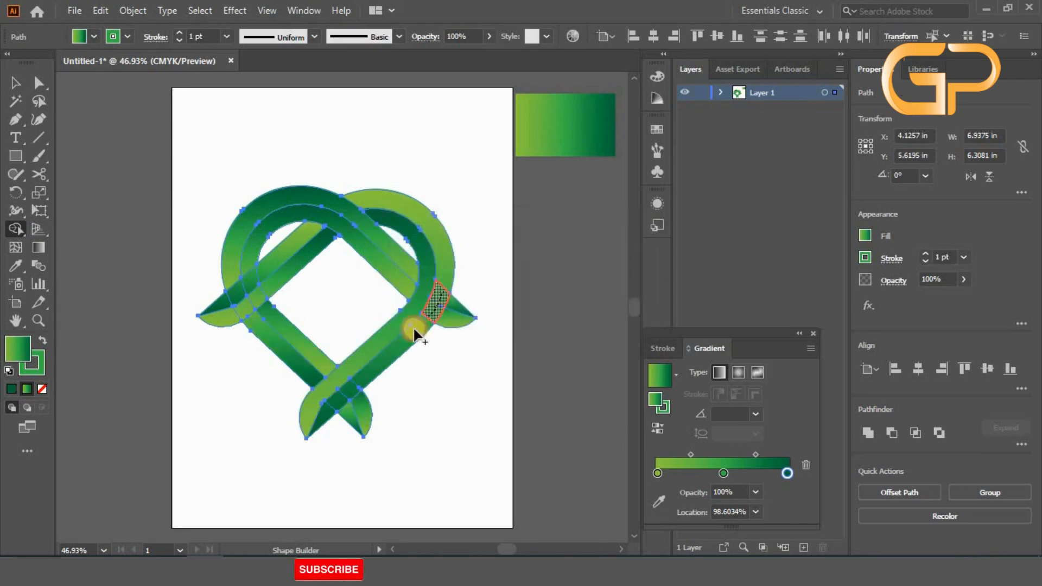
left_click_drag(413, 327, 329, 414)
mouse_move(442, 263)
left_mouse_down()
mouse_move(437, 285)
mouse_move(507, 318)
left_mouse_up()
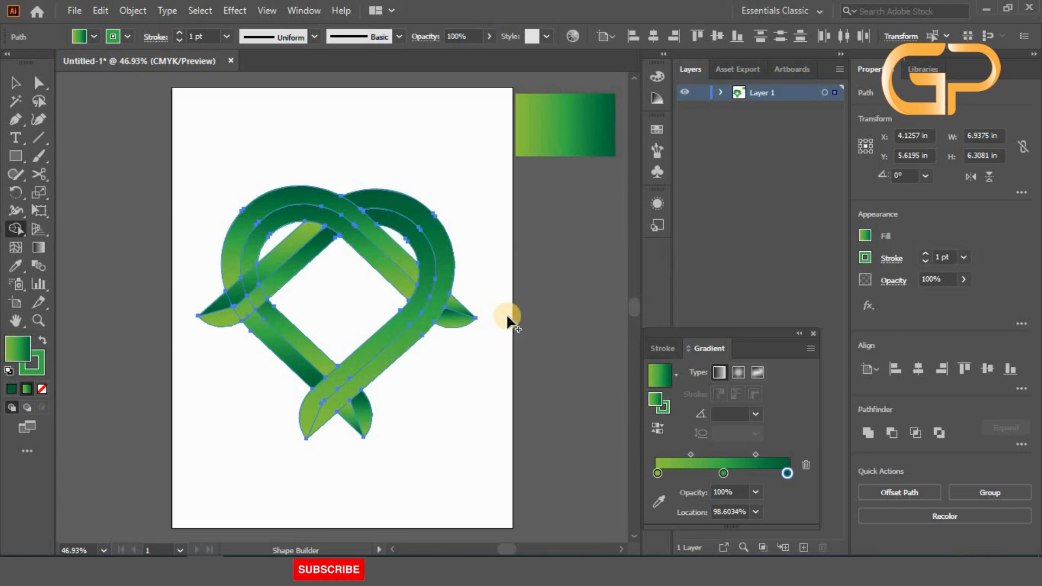
left_click(15, 82)
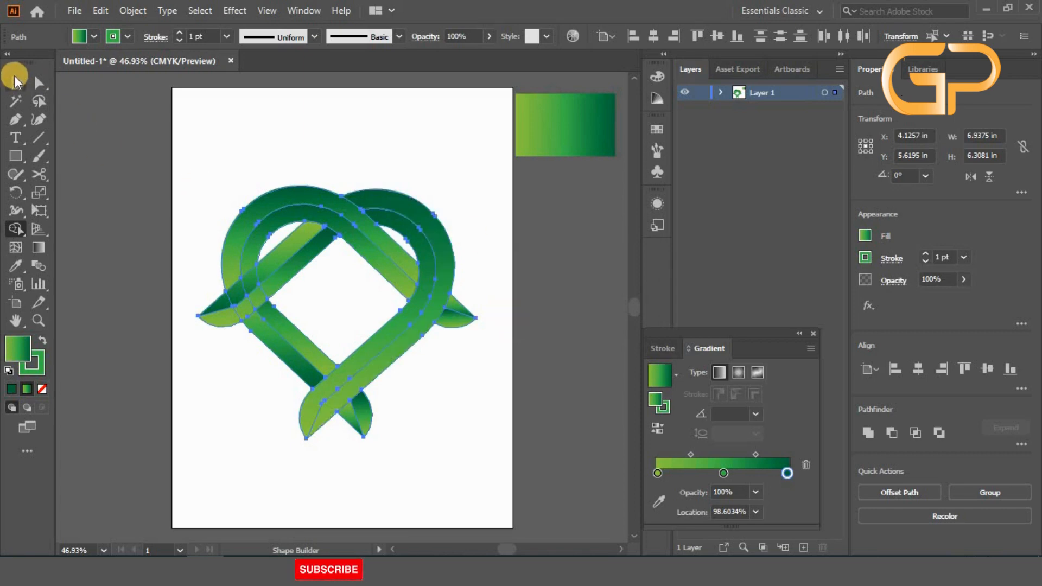
left_click(376, 138)
Redirect the gradient of the left loop's inner band to about 142.43°, running from light green at lower right to dark green at upper left.
left_click(296, 213)
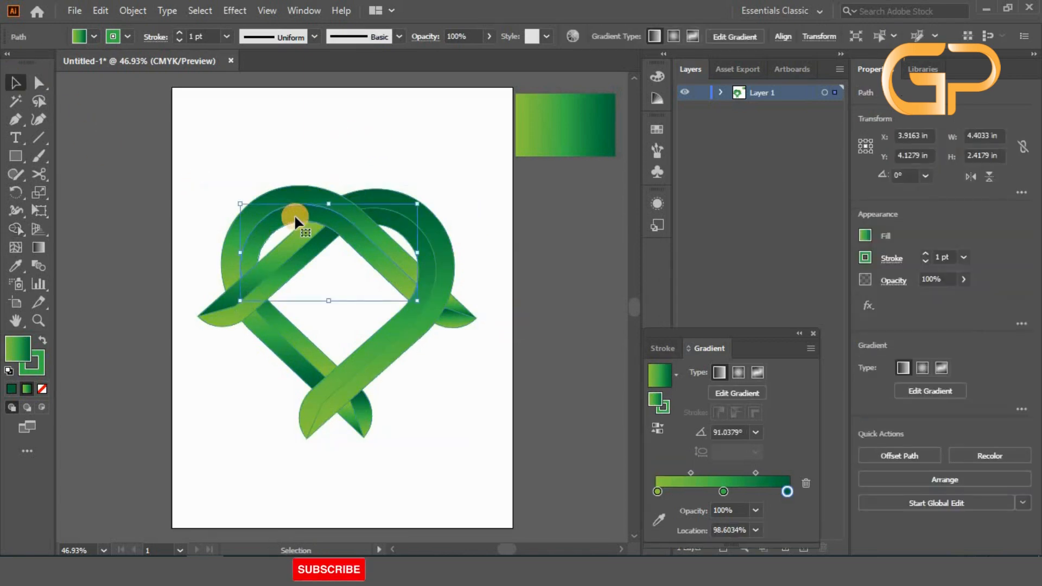
key("g")
left_click_drag(387, 316, 268, 228)
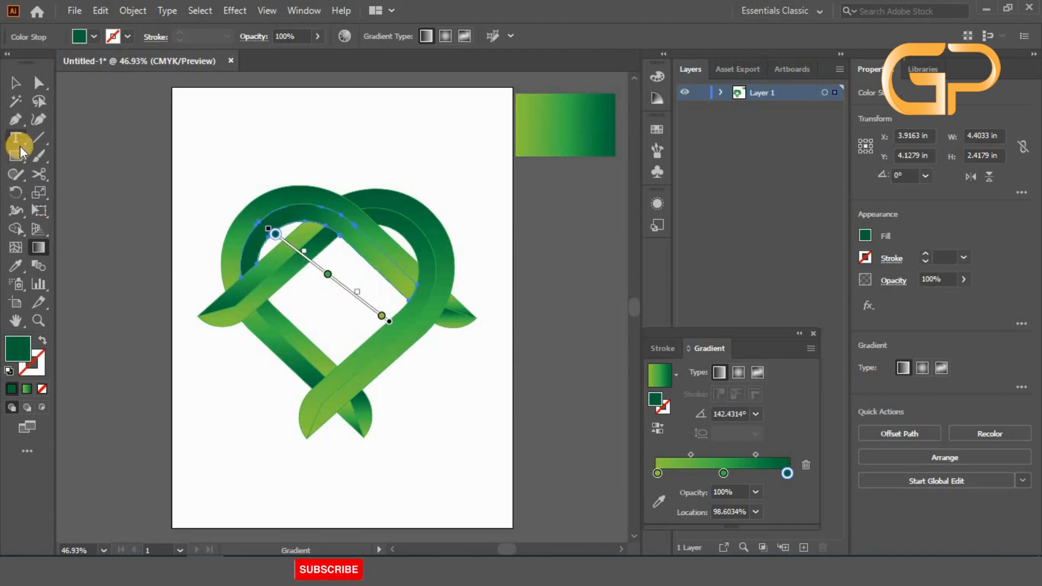
left_click(16, 82)
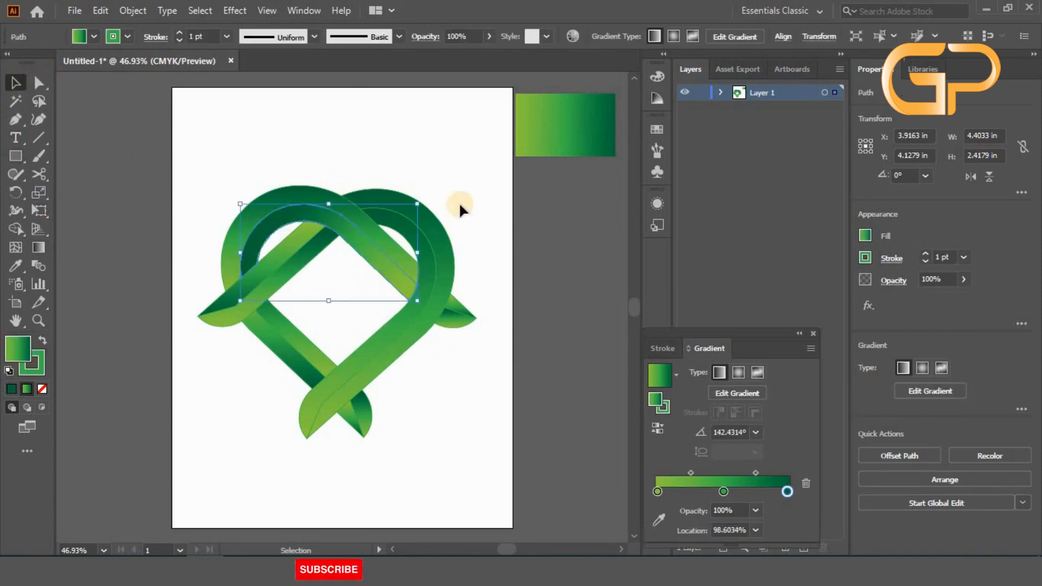
Redirect the gradient of the right loop's outer band to about -138.63°, running from light green at upper right to dark green at lower left.
left_click(434, 226)
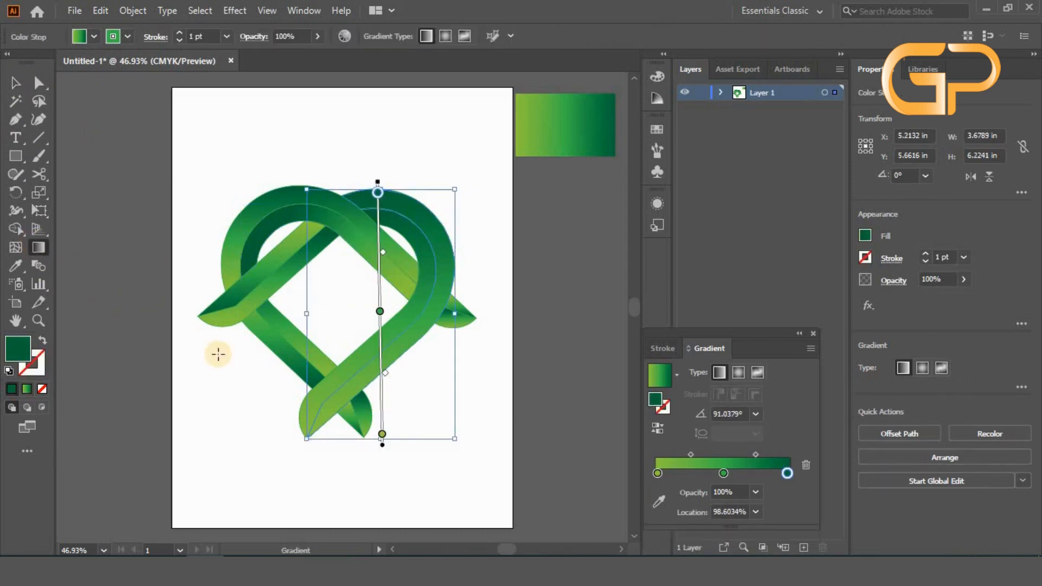
left_click(429, 224)
left_click(429, 224)
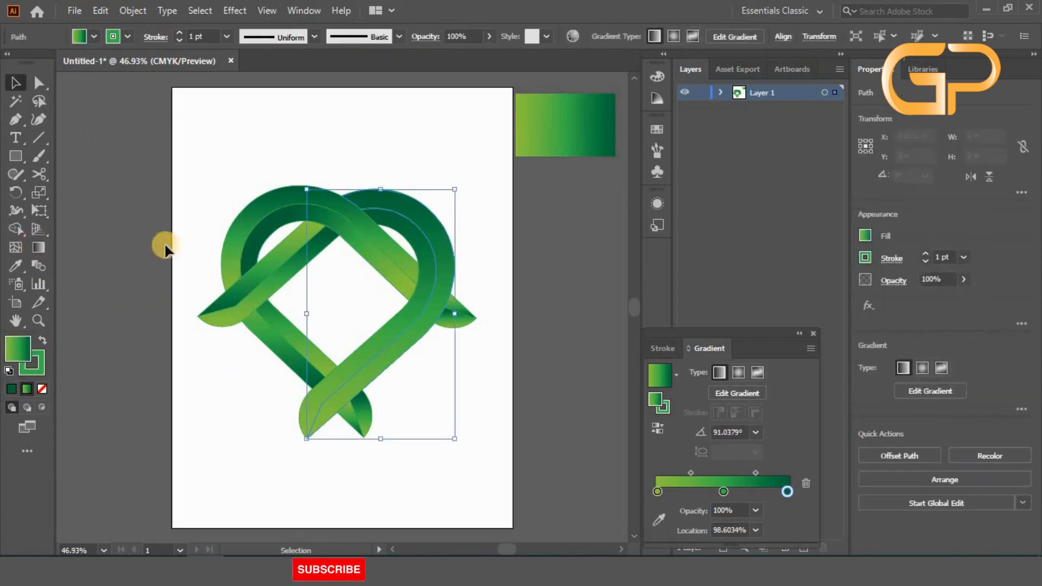
left_click(38, 249)
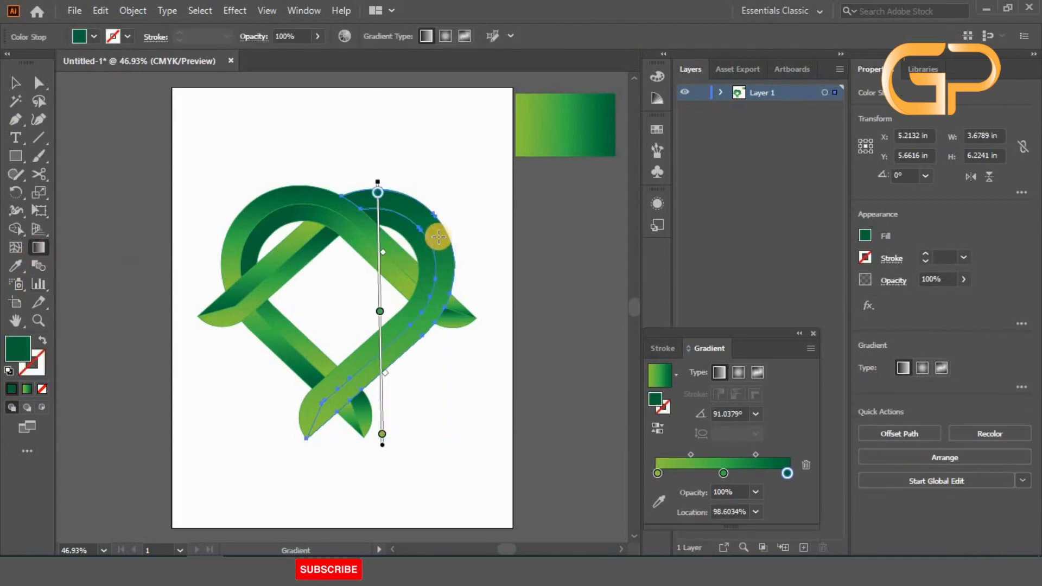
left_click_drag(429, 224, 245, 386)
left_click(15, 83)
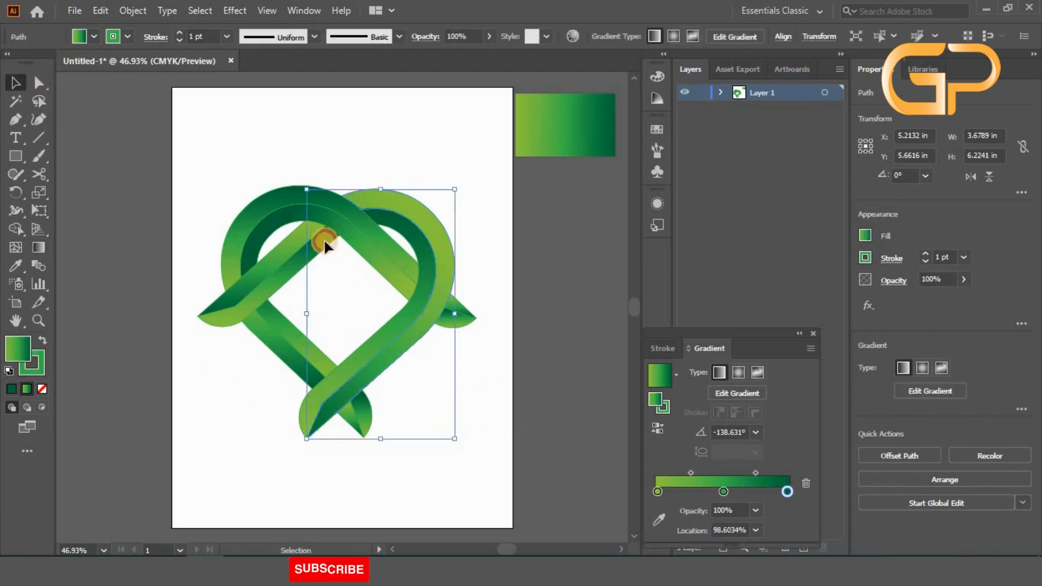
Redirect the gradient of the left loop's outer band to about -41.25°, running from light green at upper left to dark green, and deselect.
left_click(296, 228)
left_click(255, 205)
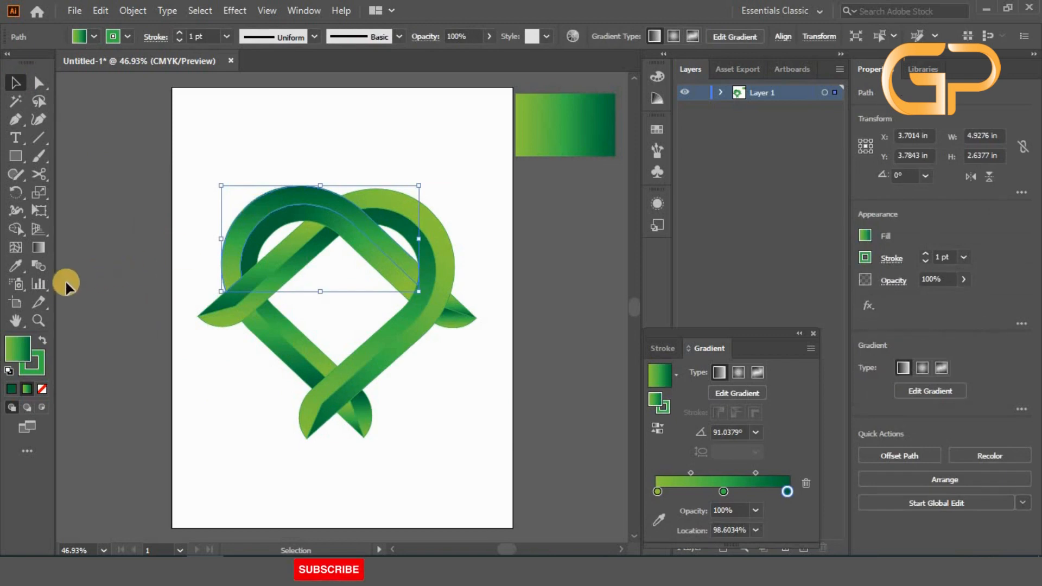
left_click(38, 247)
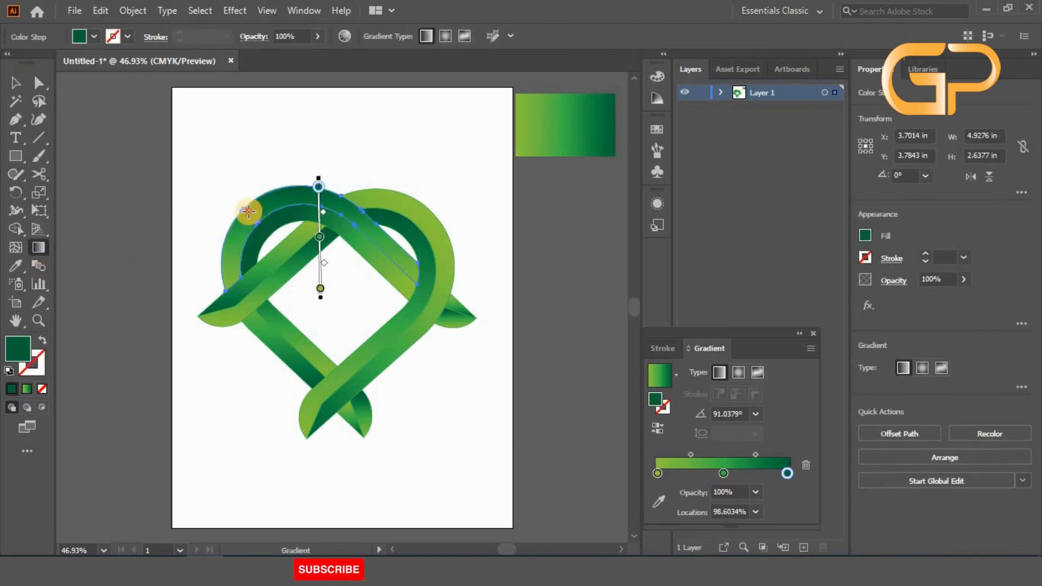
left_click_drag(245, 207, 343, 308)
left_click_drag(415, 366, 452, 389)
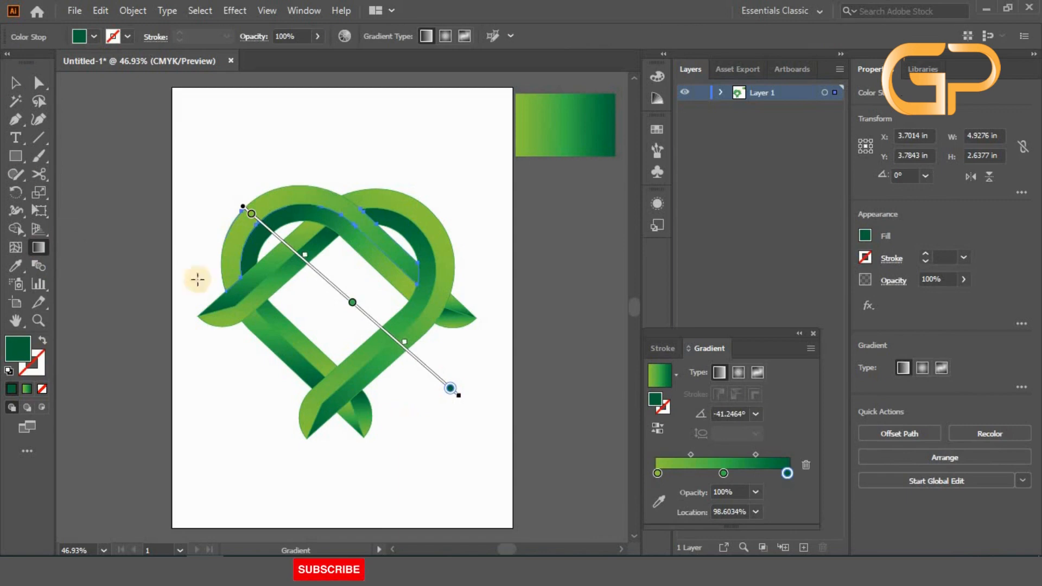
left_click(16, 83)
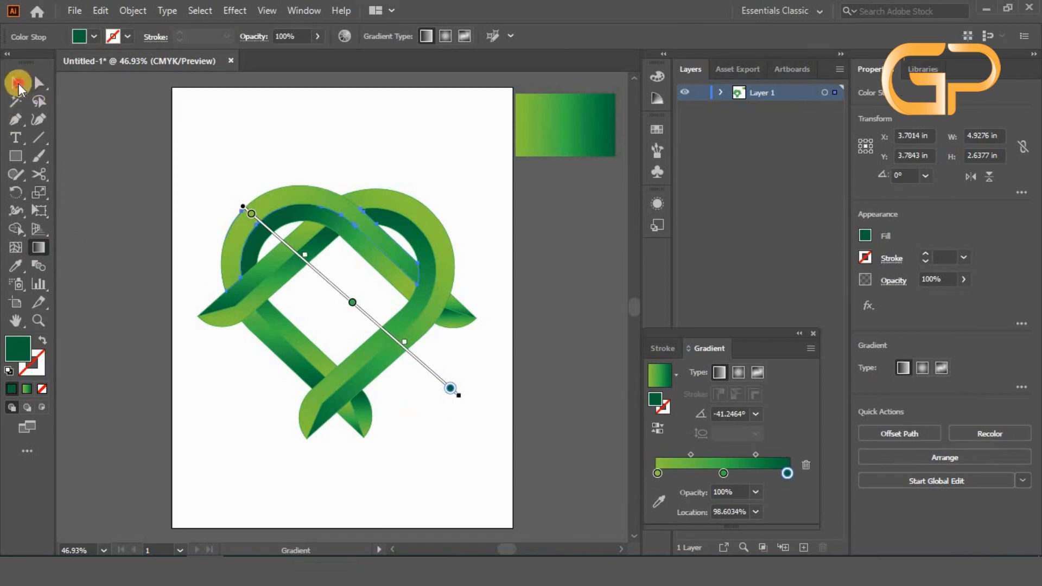
left_click(472, 363)
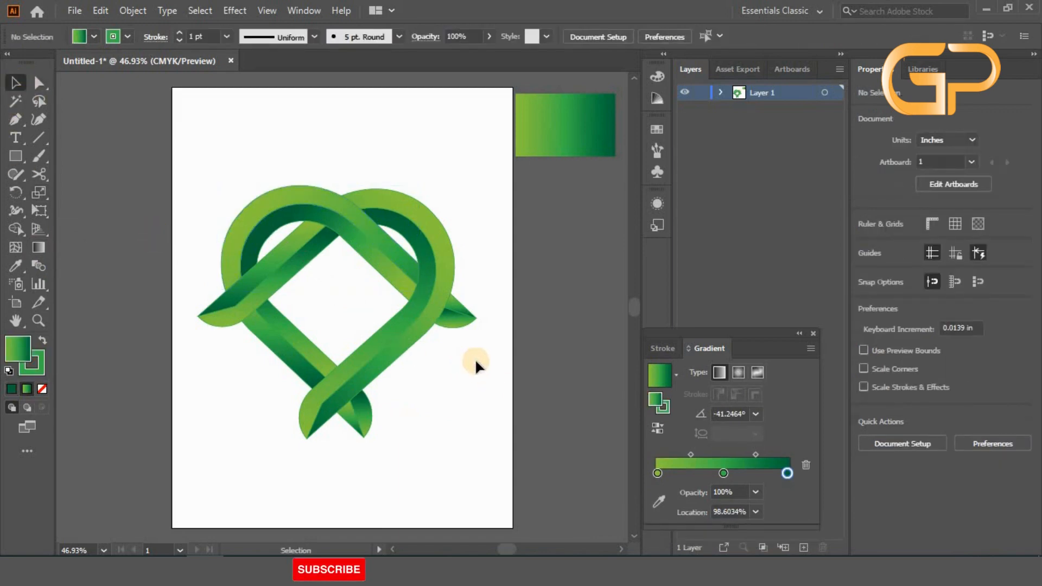